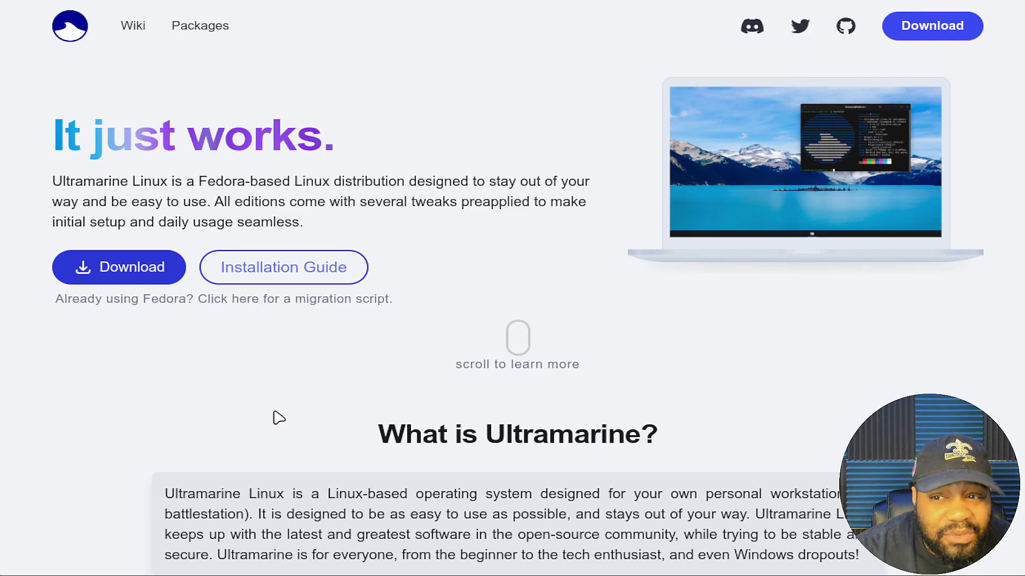
Step: Open the Download page and scroll through the Flagship, GNOME, Pantheon and KDE Plasma edition cards
left_click(116, 269)
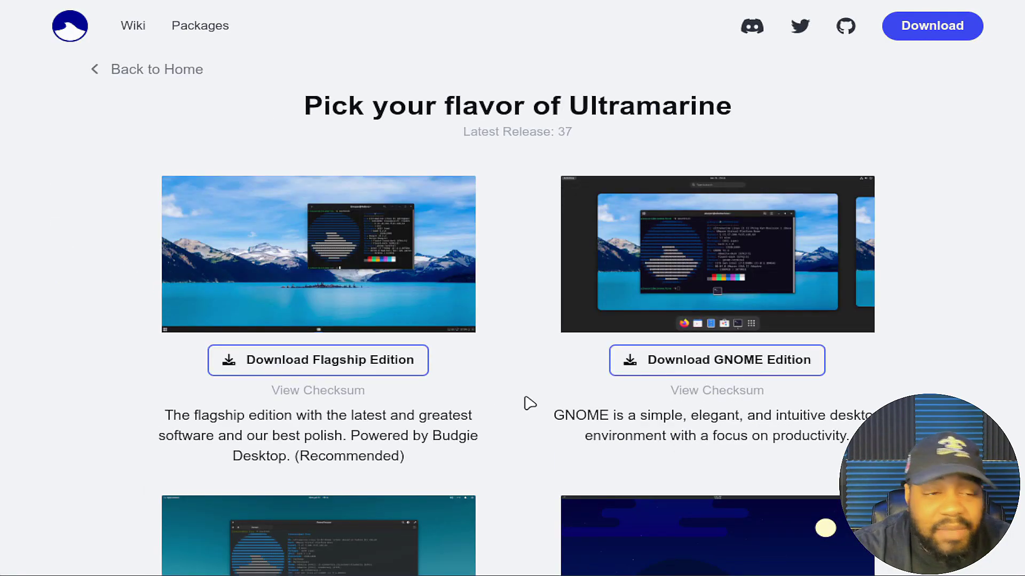
scroll(529, 403, "down", 3)
scroll(529, 403, "down", 2)
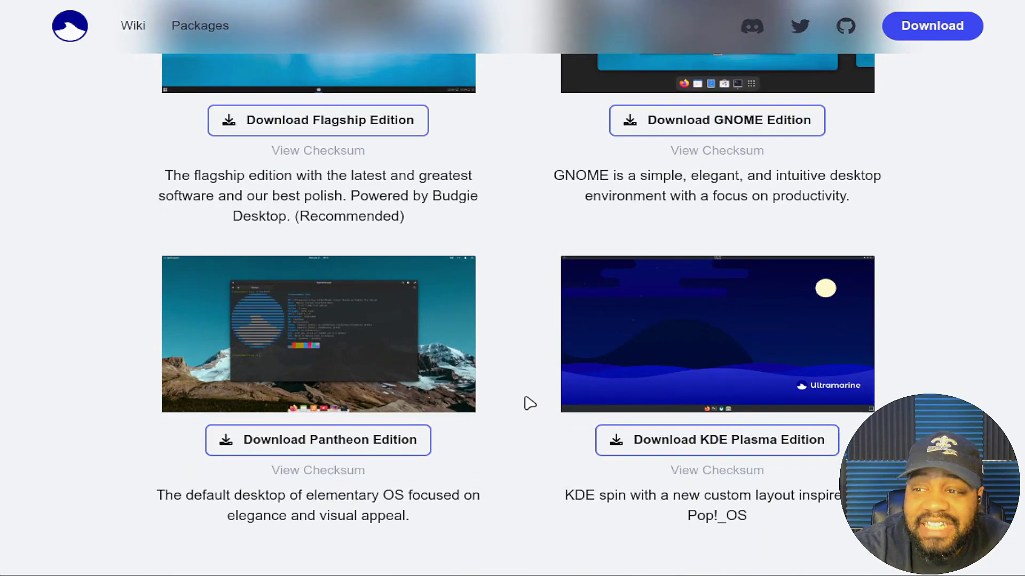
scroll(529, 403, "up", 5)
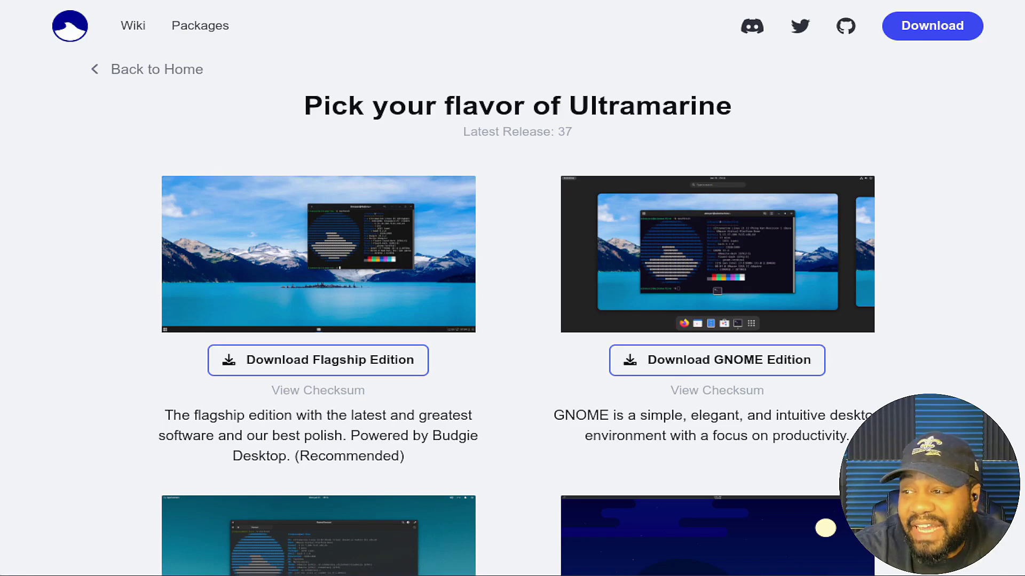
scroll(512, 315, "down", 2)
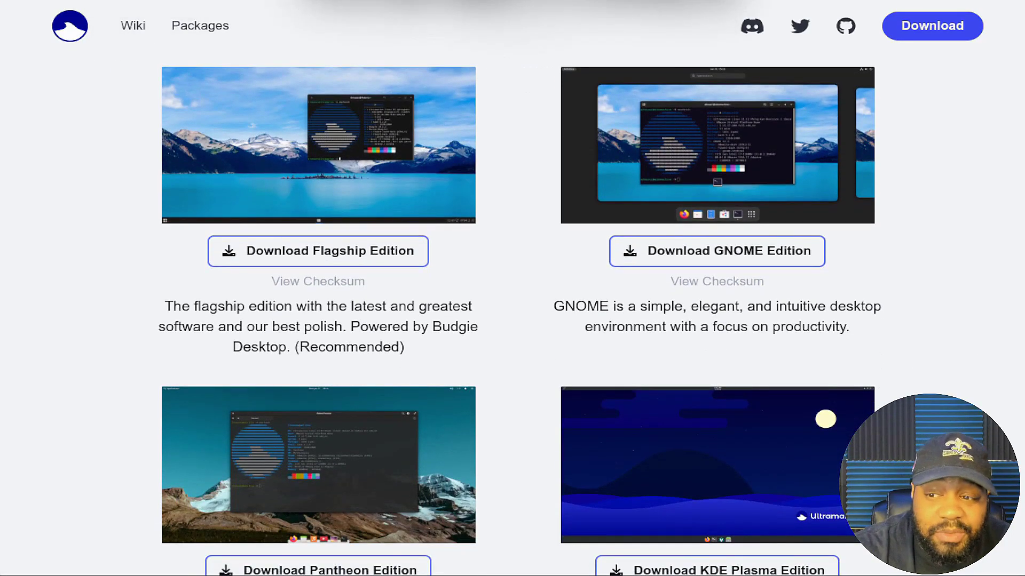
scroll(512, 315, "down", 2)
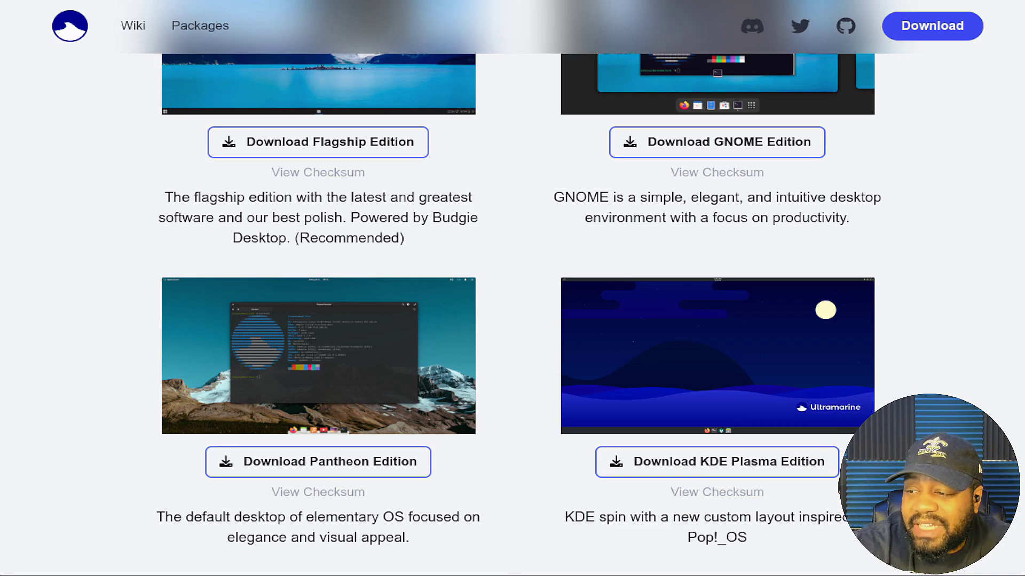
Step: Scroll past the Torrents and ARM Builds sections, then return via 'Back to Home'
scroll(598, 521, "down", 3)
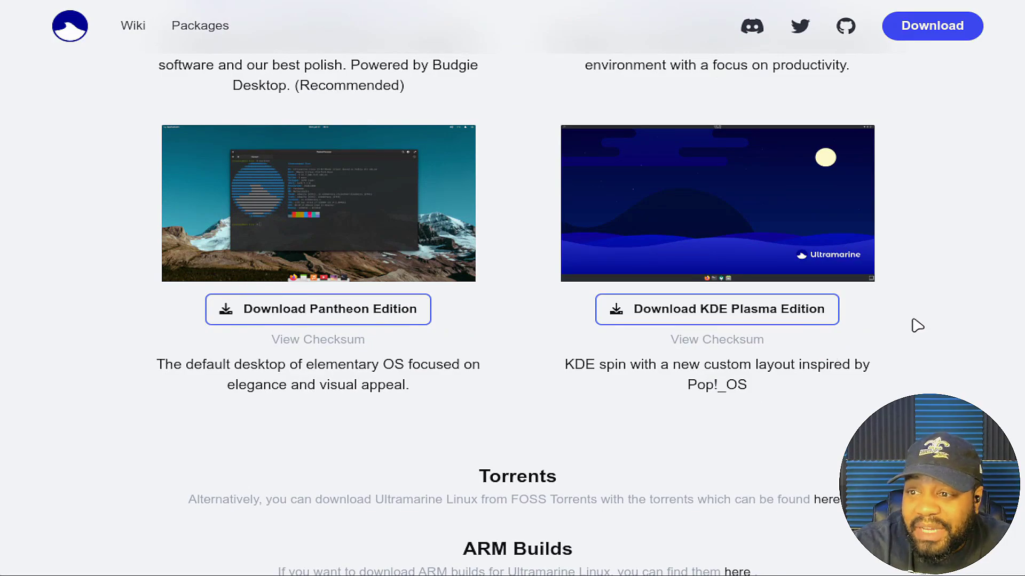
scroll(917, 326, "up", 5)
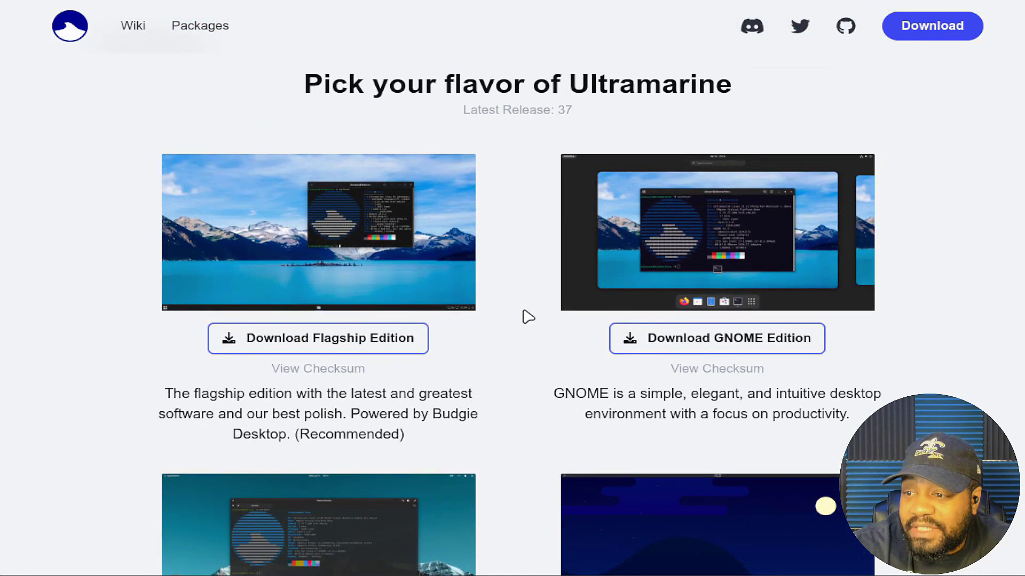
scroll(528, 317, "down", 6)
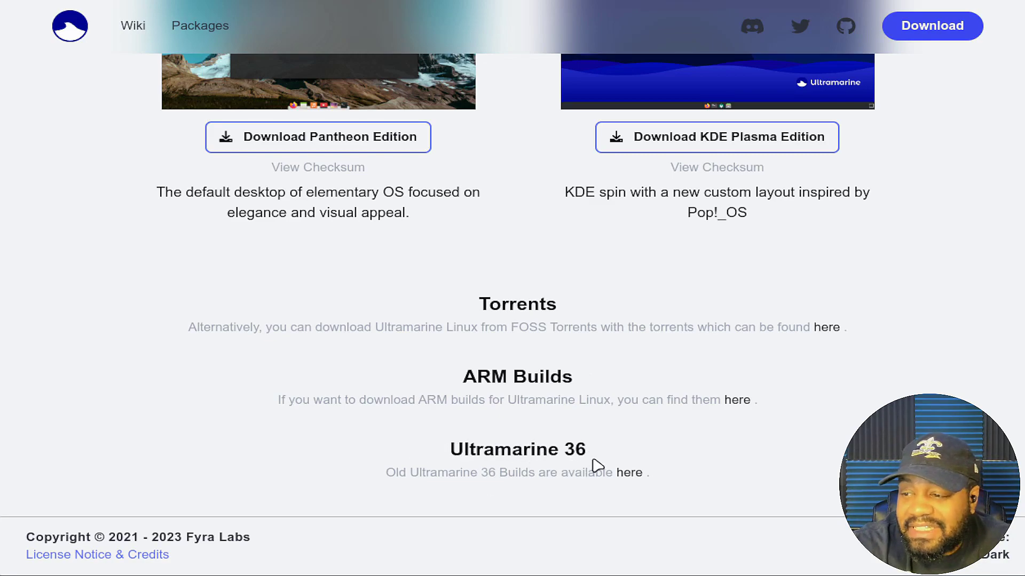
scroll(619, 459, "up", 15)
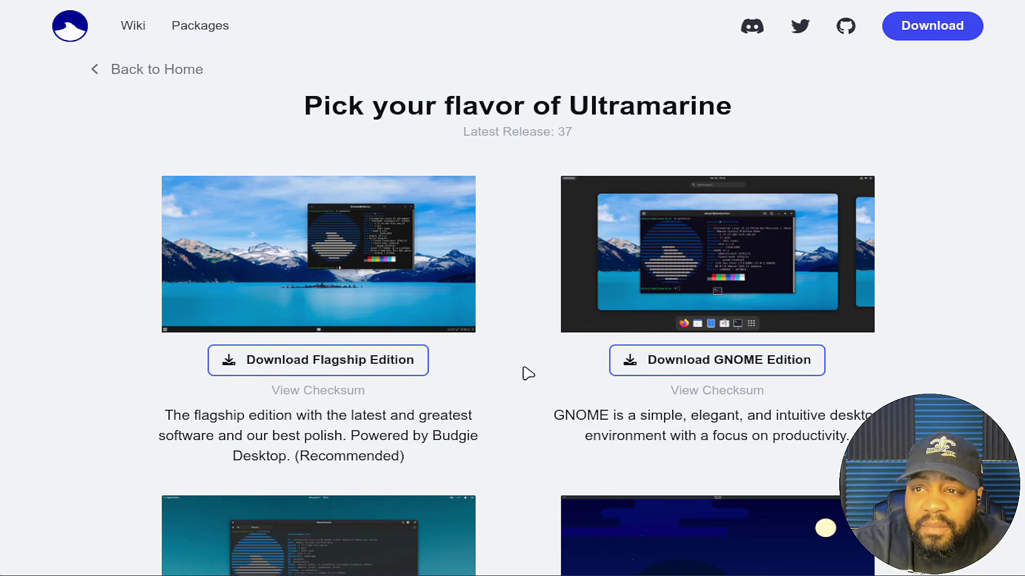
left_click(140, 73)
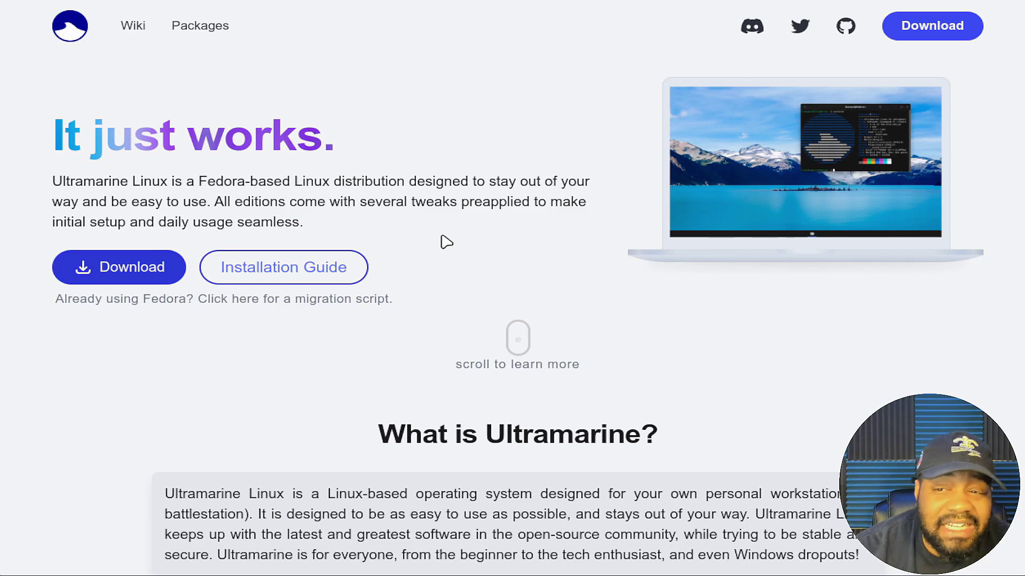
Step: Open the Installation Guide's Getting Started page, skim it, then return through the Ultramarine Wiki header link
left_click(292, 278)
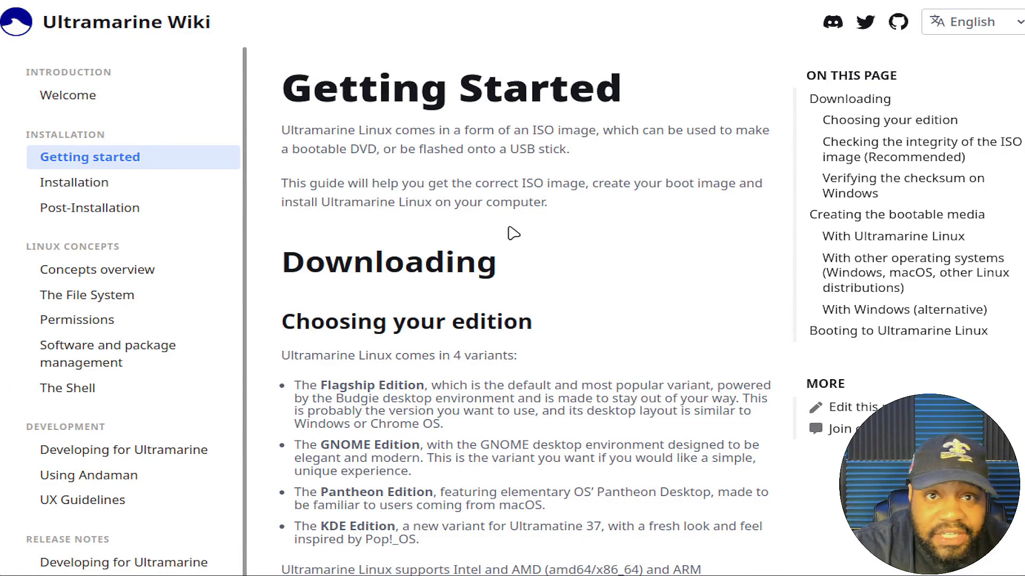
scroll(513, 233, "down", 15)
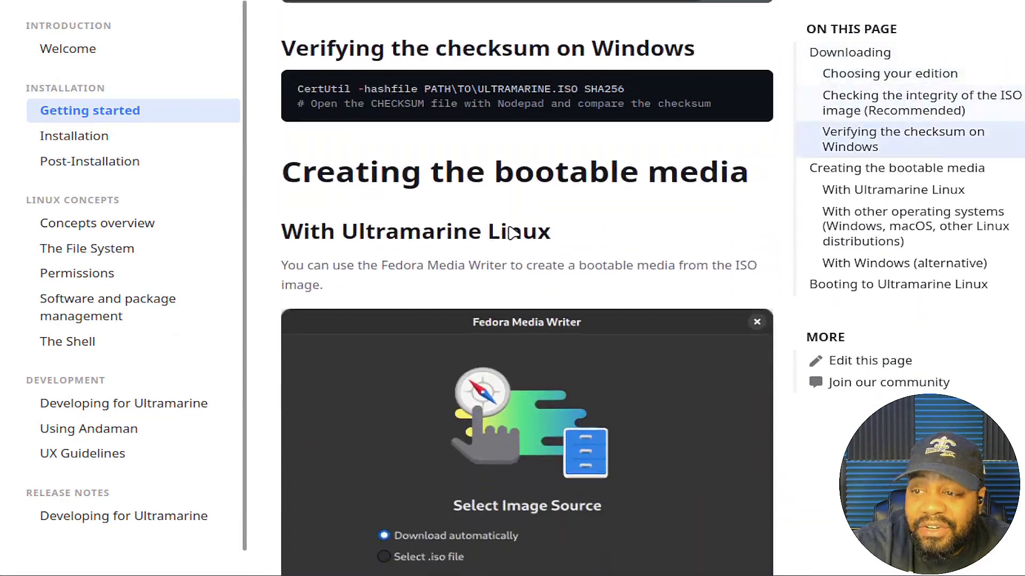
scroll(513, 232, "up", 20)
left_click(176, 22)
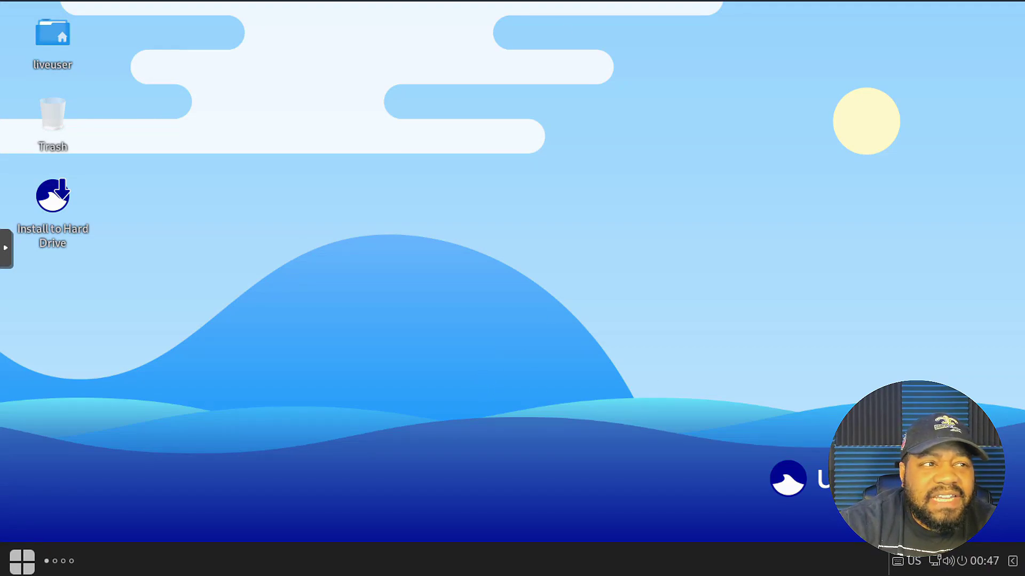
Step: Open the live desktop's application menu and close it again
left_click(24, 565)
left_click(27, 564)
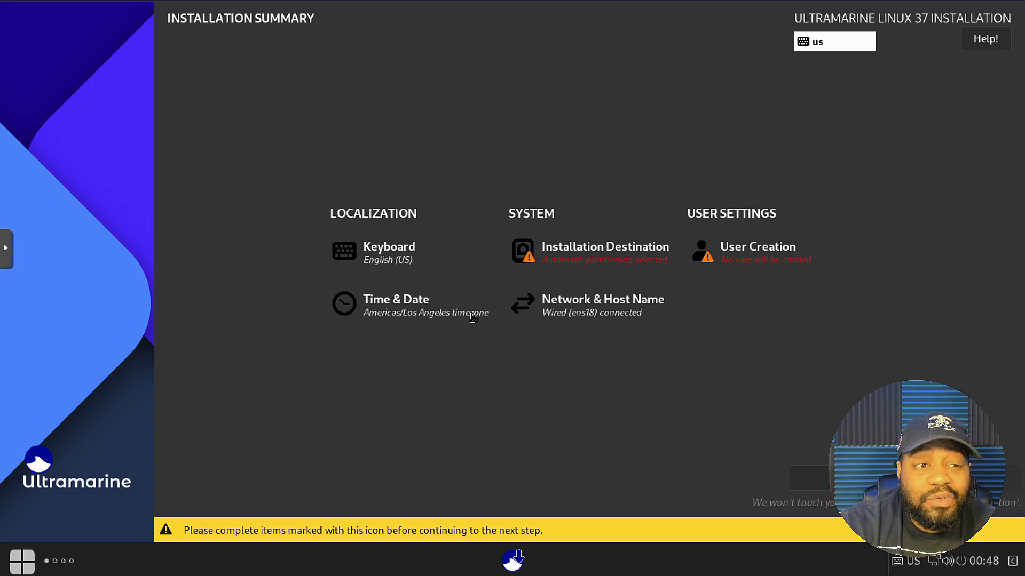
Step: Keep the 32 GiB vda disk with Automatic partitioning as the installation destination
left_click(594, 251)
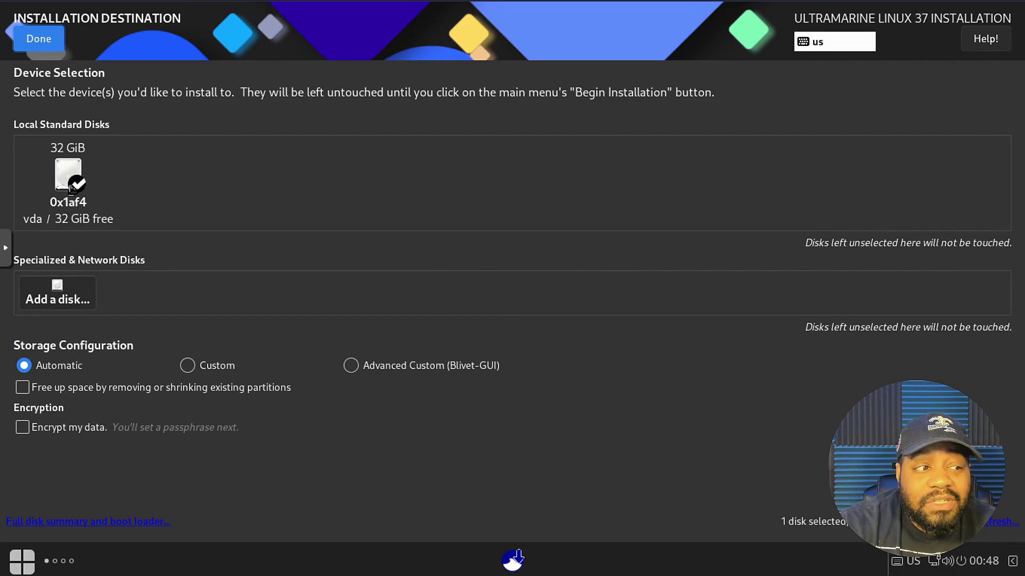
left_click(39, 40)
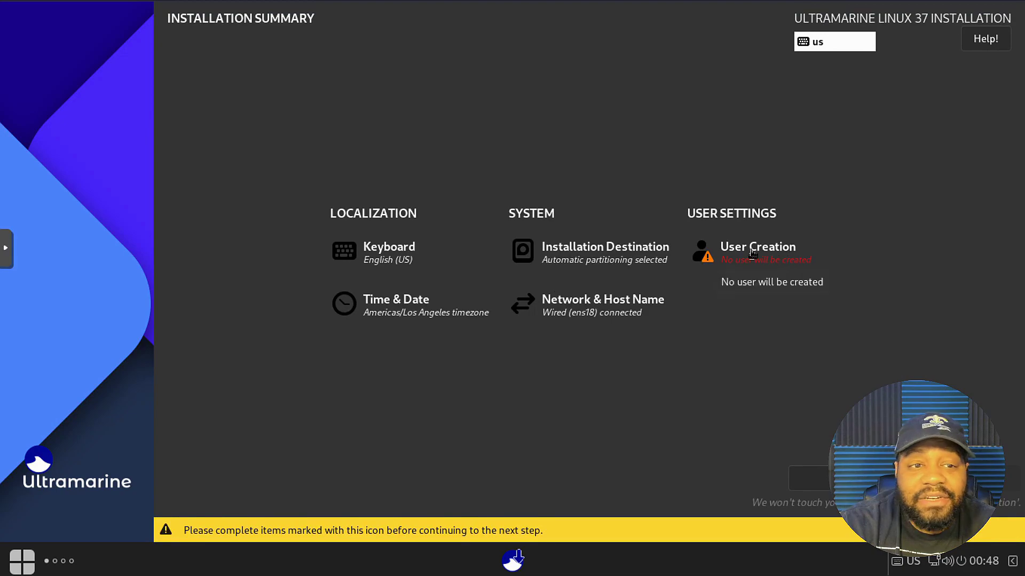
Step: Create the administrator account with the user's full name and a confirmed password
left_click(765, 259)
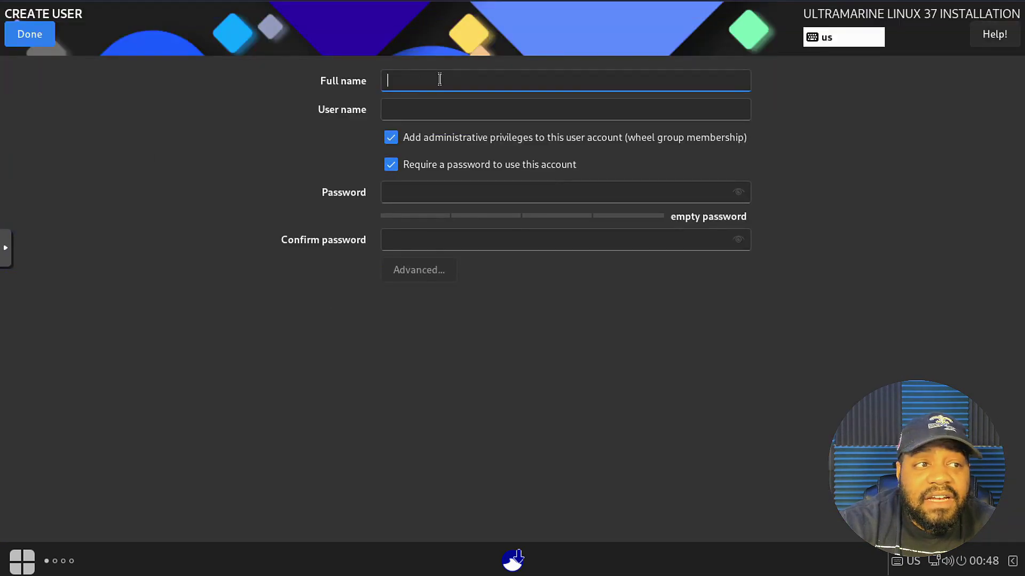
type("josh")
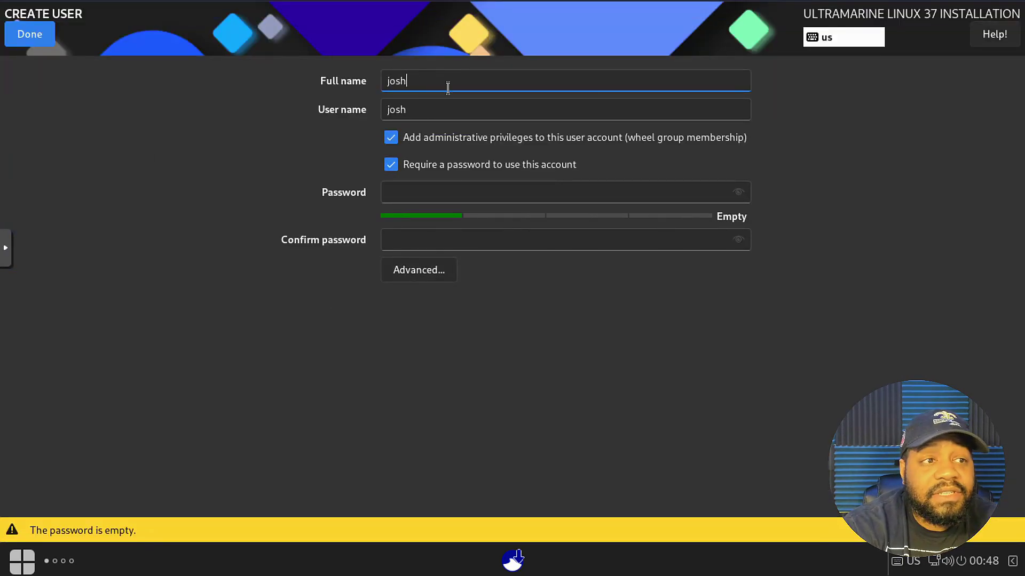
key("Tab")
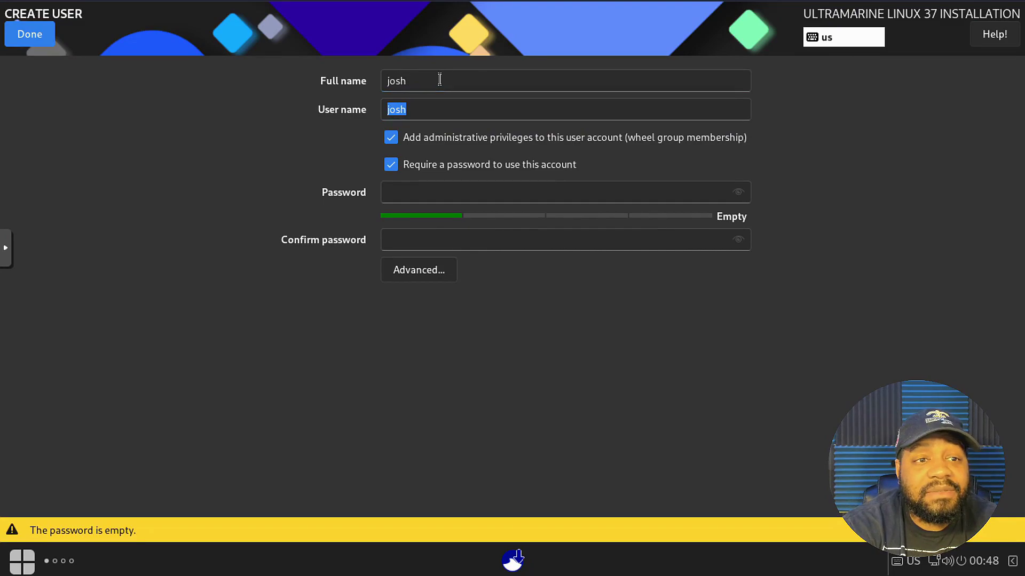
key("Tab")
type("•••")
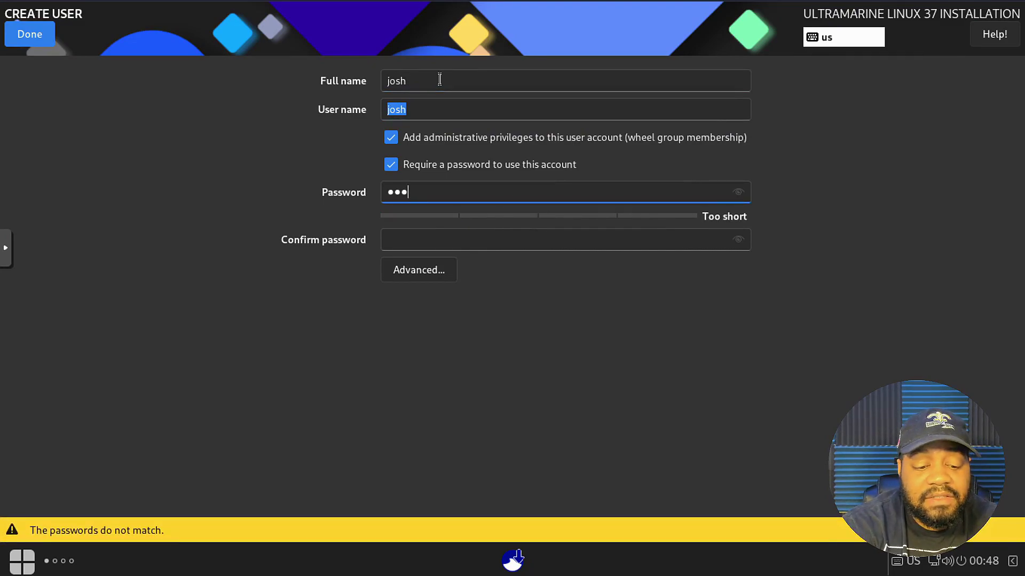
type("••••••")
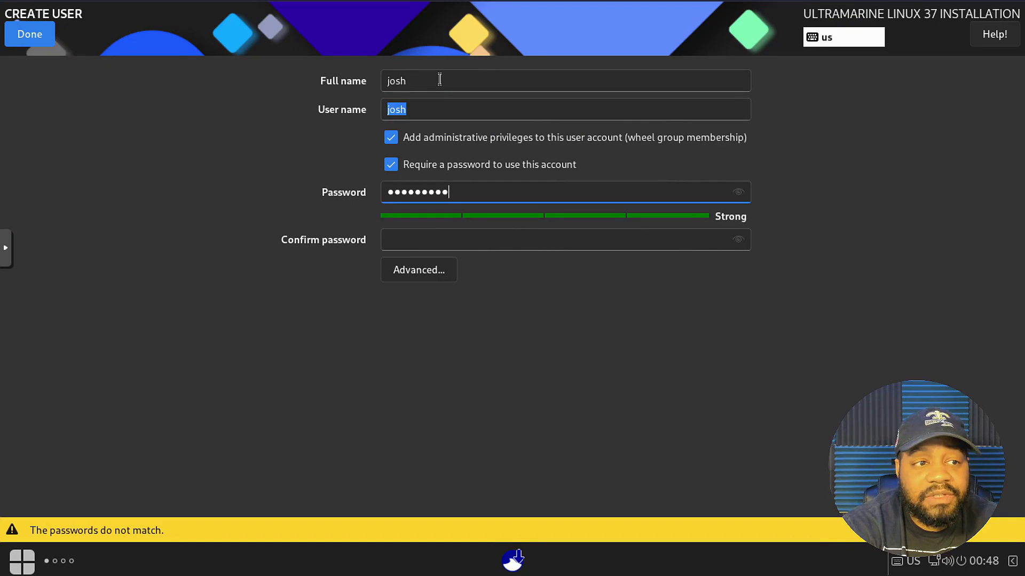
key("Tab")
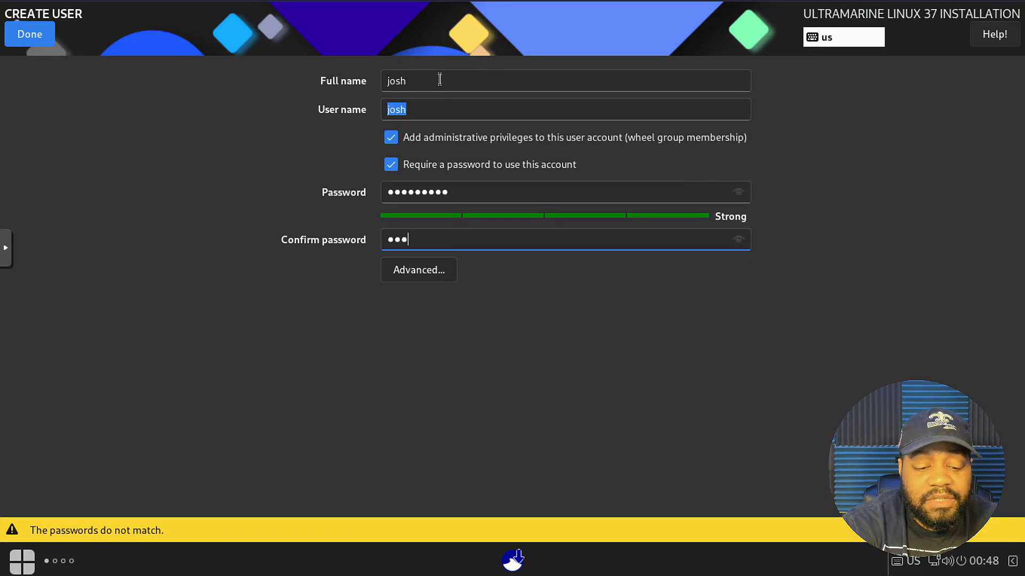
type("•••••••••")
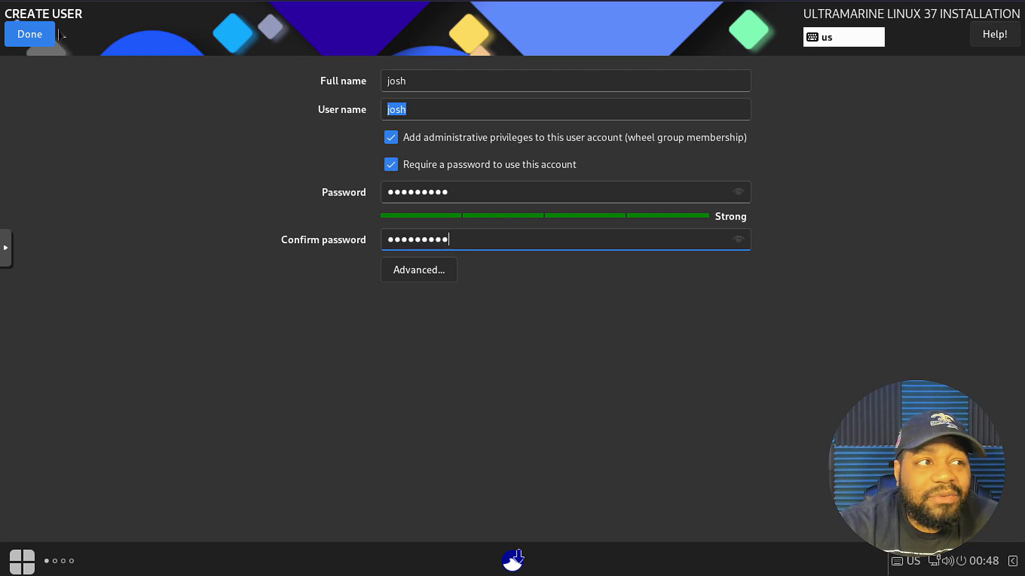
left_click(29, 35)
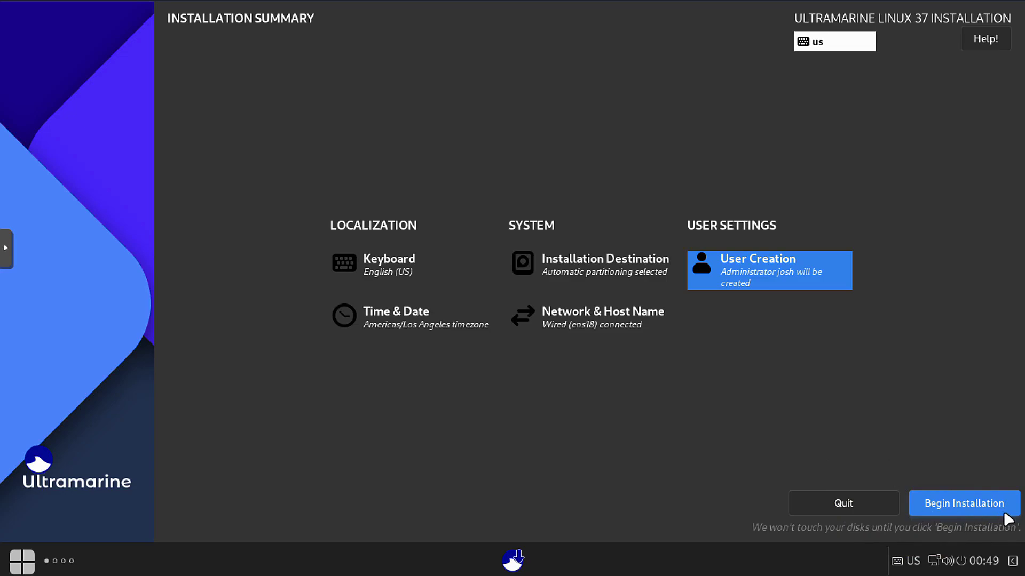
Step: Begin installing Ultramarine Linux 37 to disk, then finish the installation once it completes
left_click(963, 503)
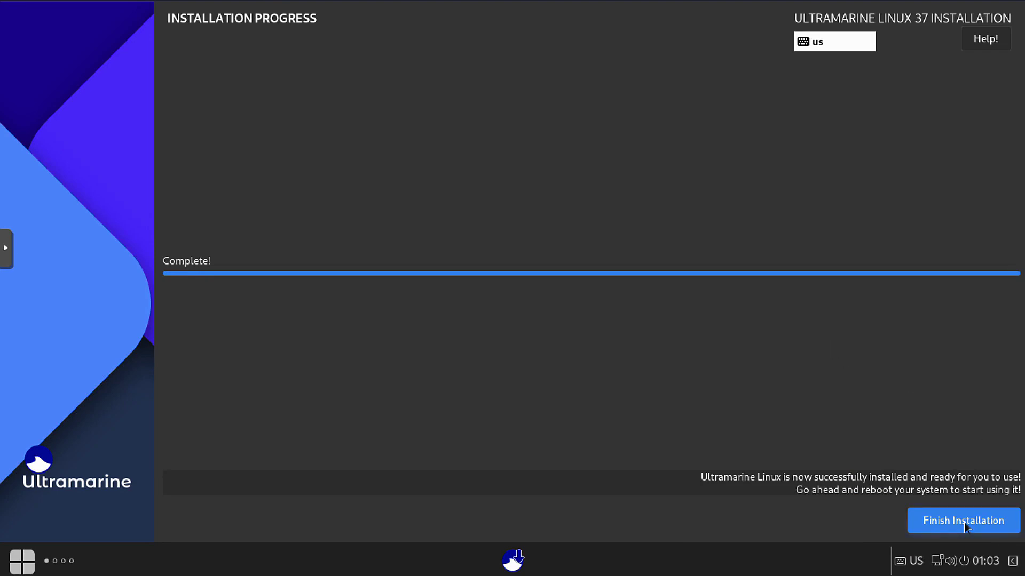
left_click(949, 525)
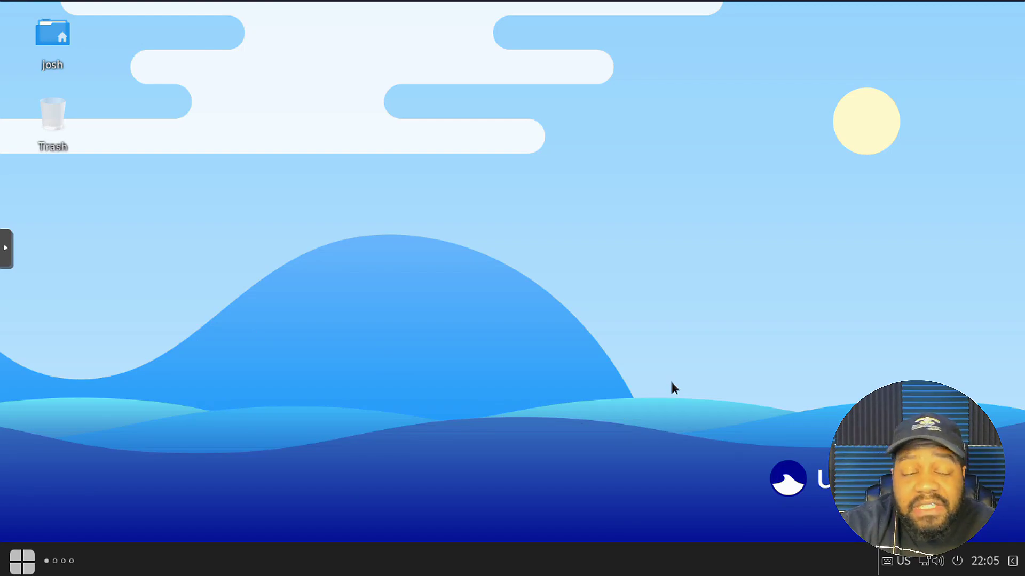
Step: Launch Terminal by searching 'ter' in the menu and move its window up and right
left_click(19, 569)
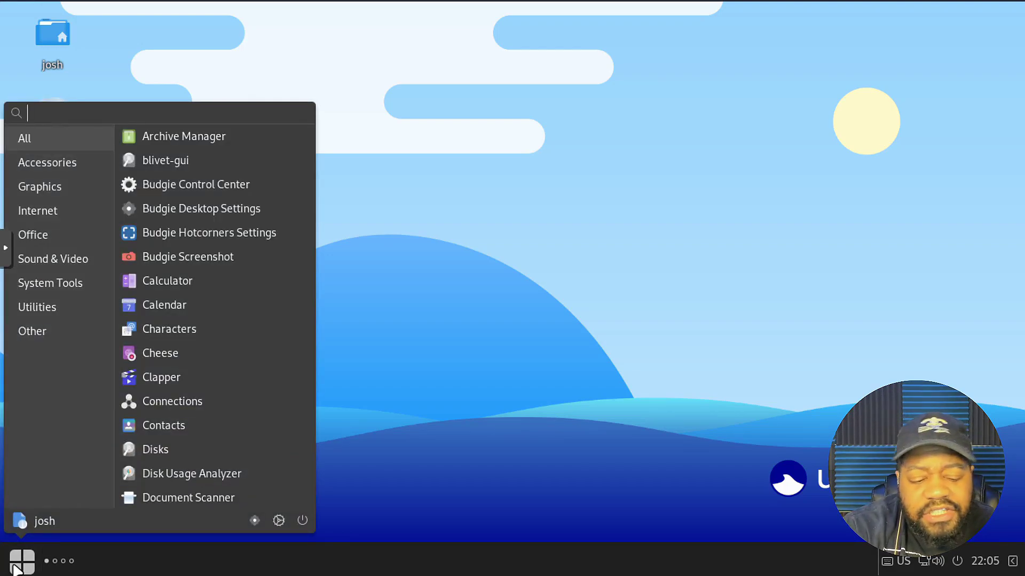
type("ter")
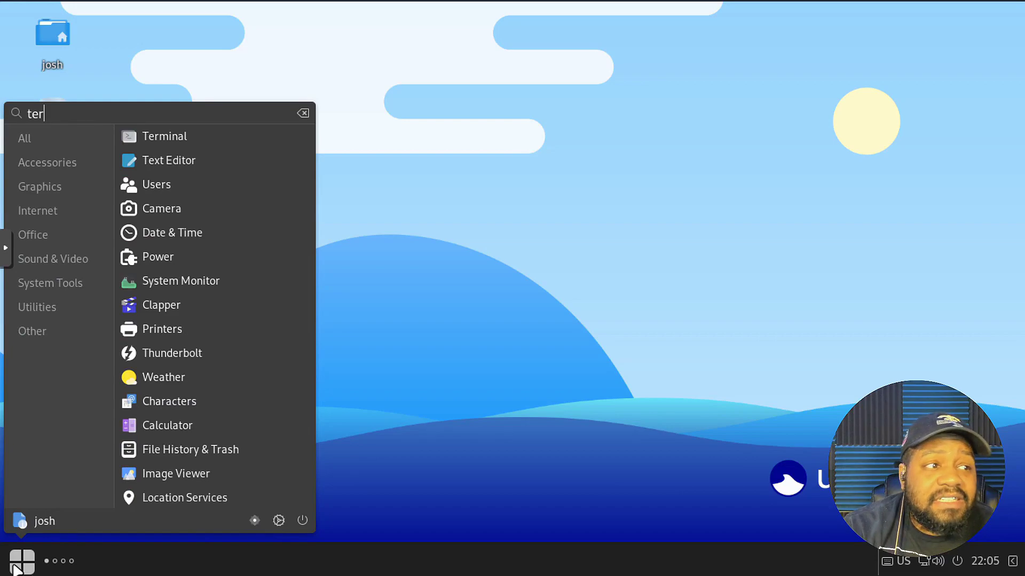
key("Return")
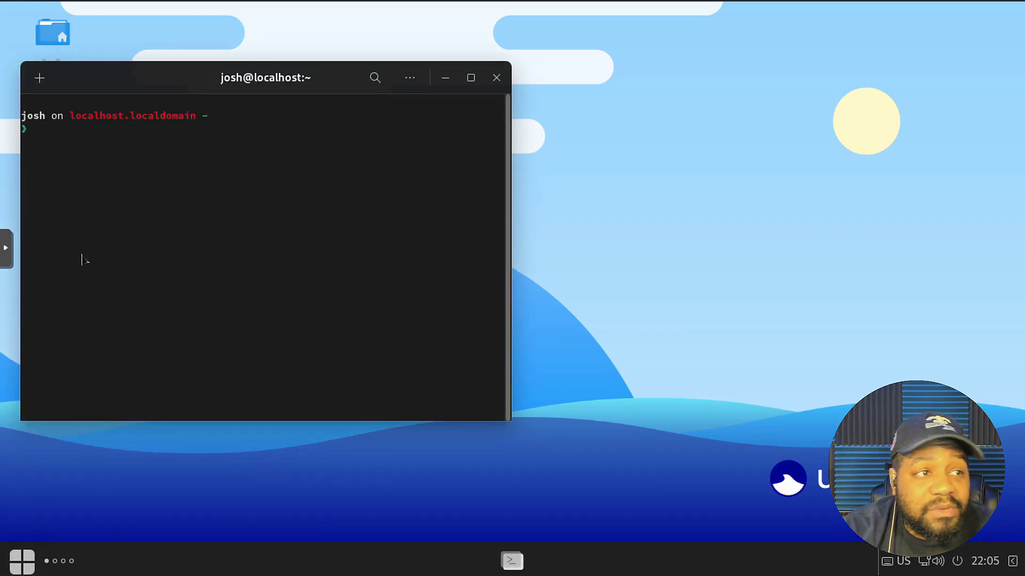
left_click_drag(393, 70, 490, 54)
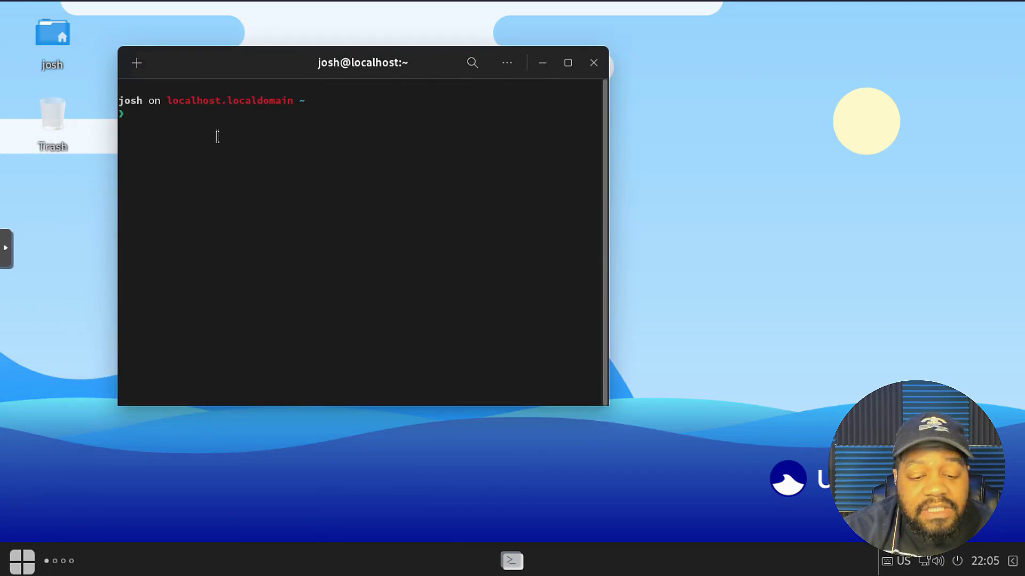
Step: Run 'sudo dnf update', which reports nothing to do, then exit the terminal
type("sudo dnf update")
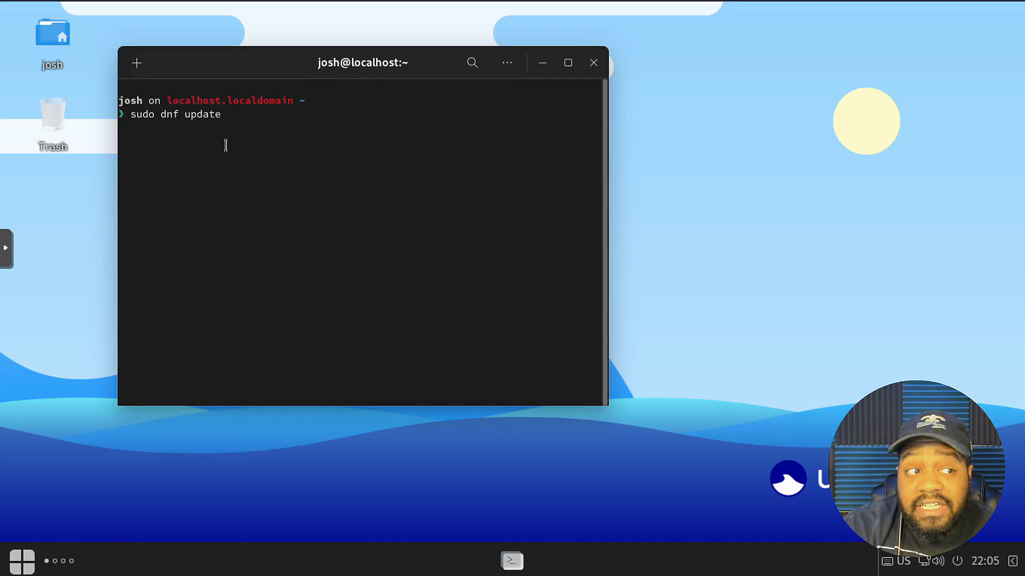
key("Return")
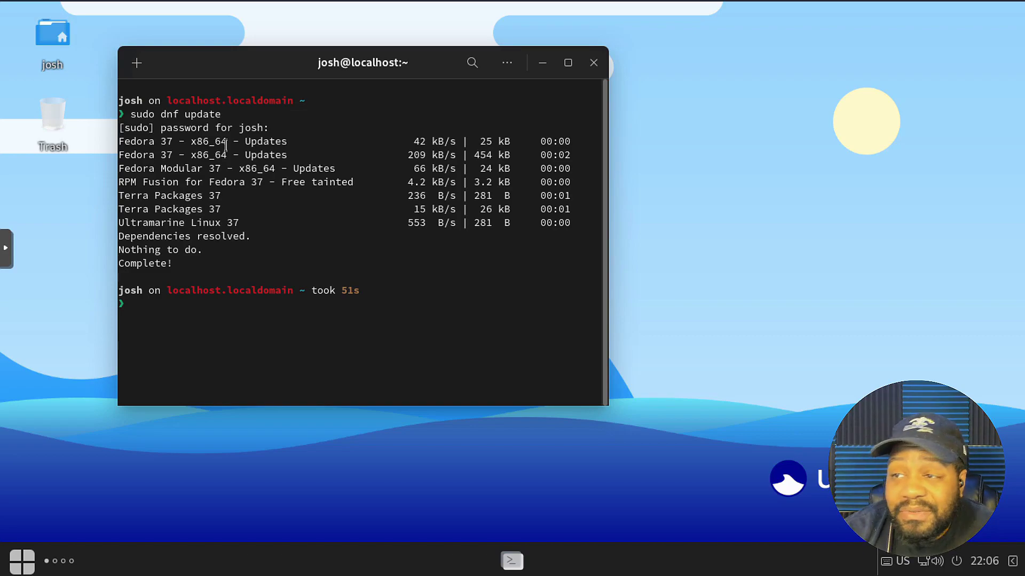
type("exit")
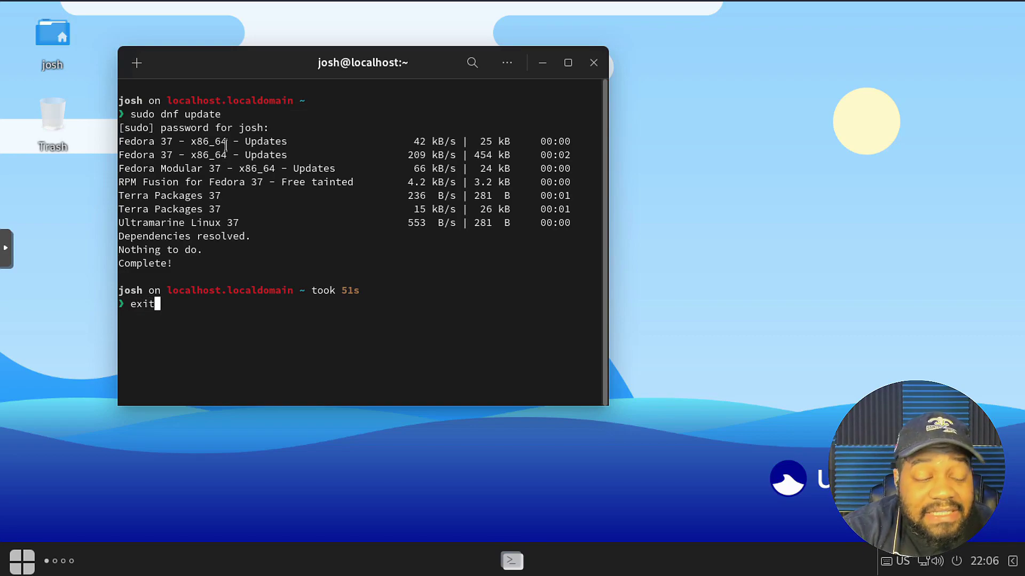
key("Return")
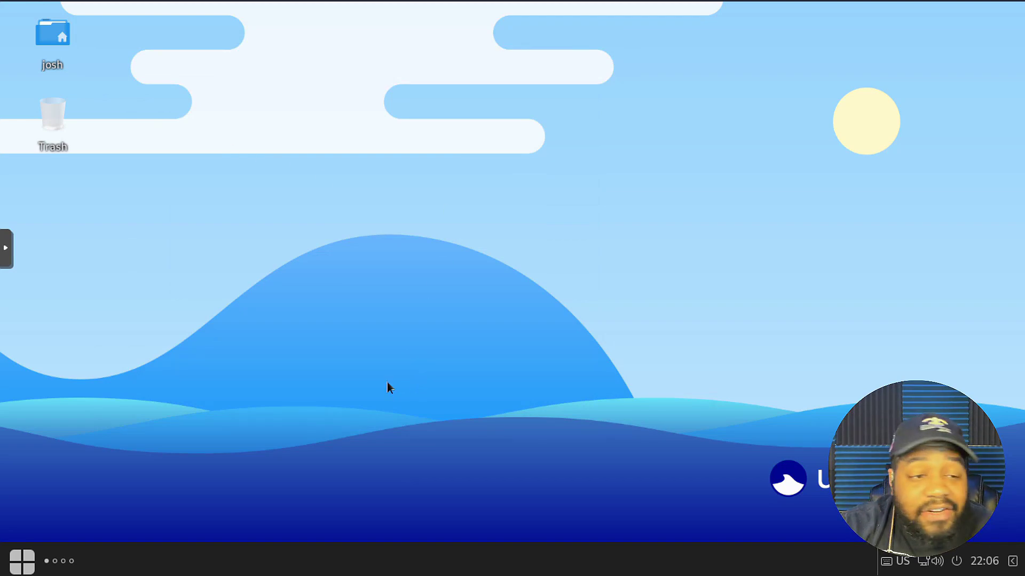
Step: Open the Budgie menu and scroll through the All apps list
left_click(26, 564)
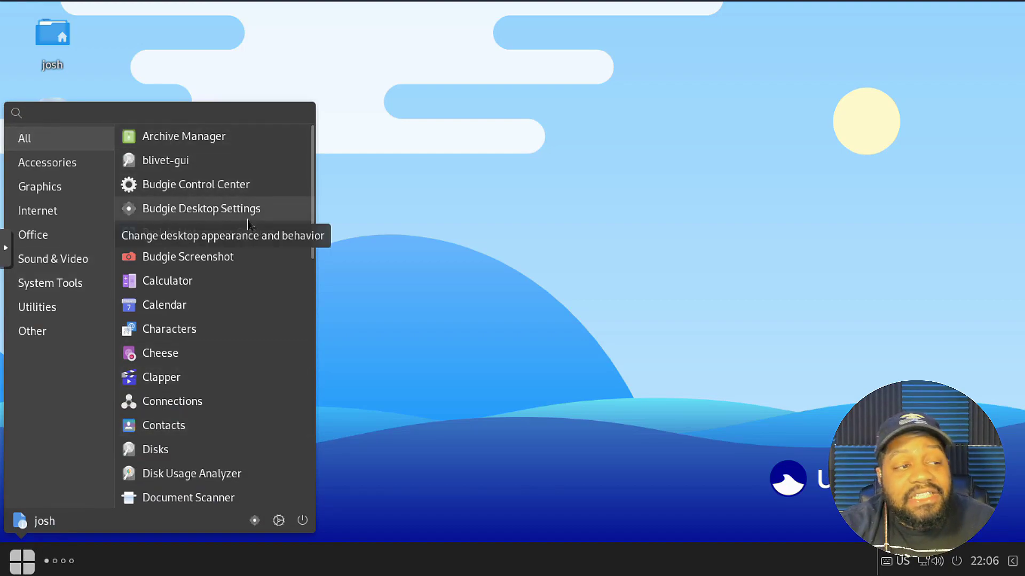
scroll(203, 360, "down", 10)
scroll(203, 364, "up", 10)
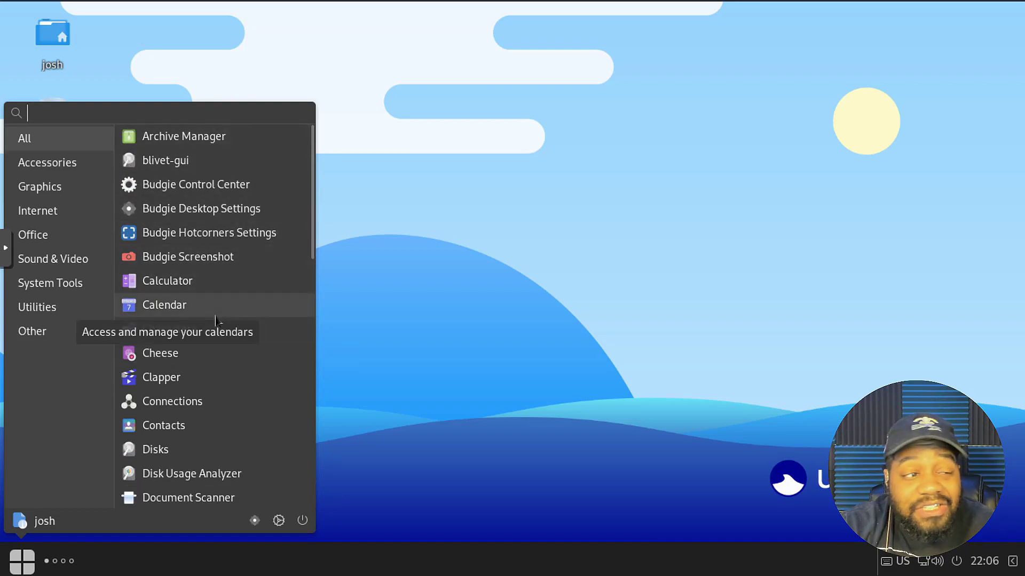
scroll(216, 321, "down", 2)
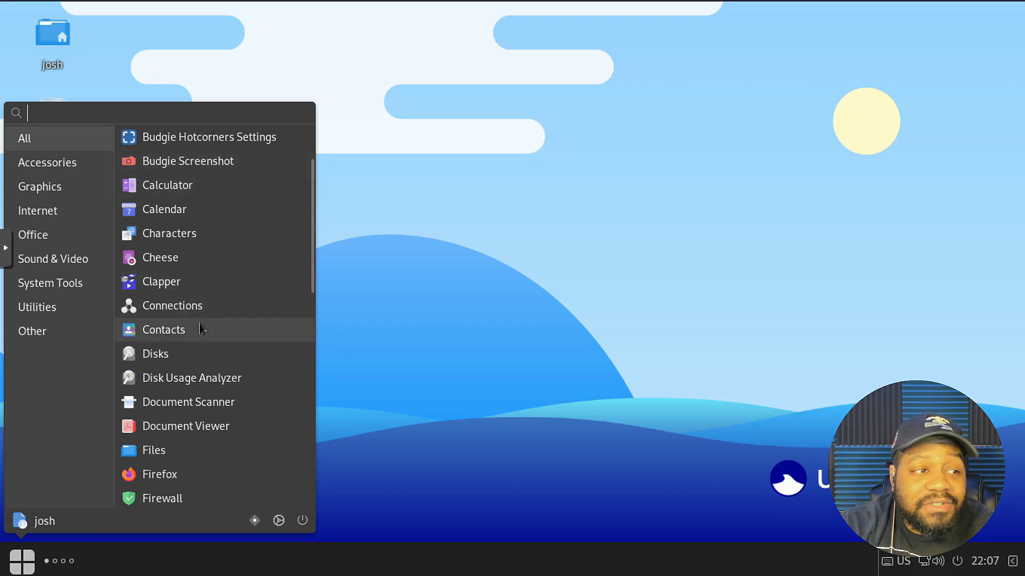
scroll(200, 327, "down", 3)
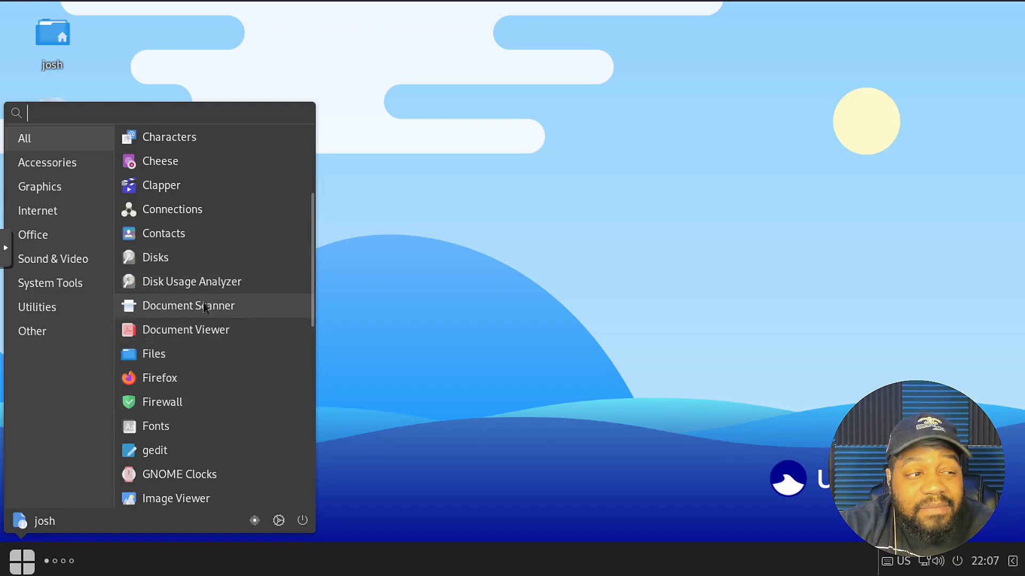
scroll(201, 304, "down", 2)
Step: Launch Firefox, confirm version 112.0.2 under Help > About Firefox, then close the browser
left_click(186, 332)
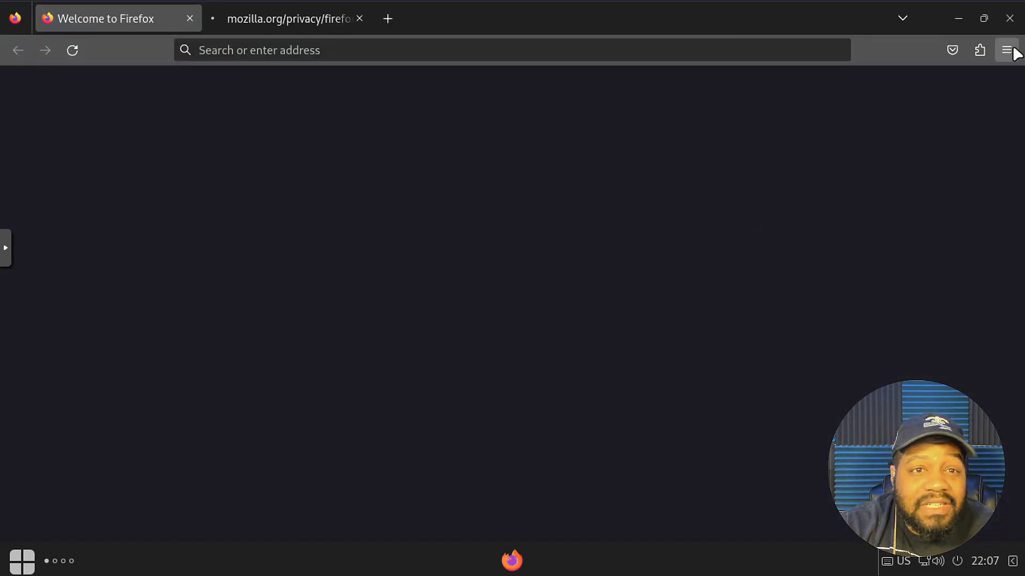
left_click(1006, 52)
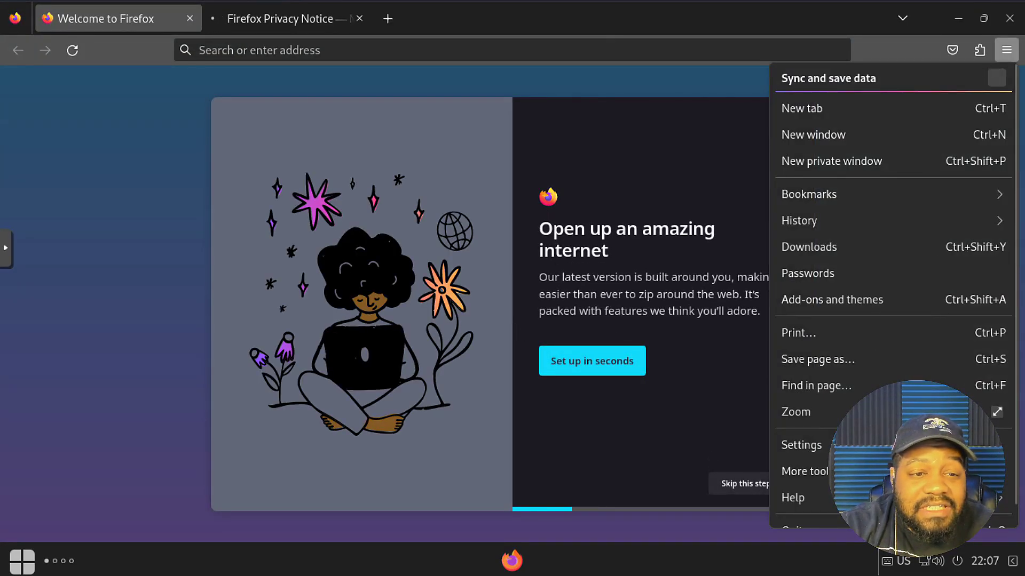
scroll(836, 475, "down", 1)
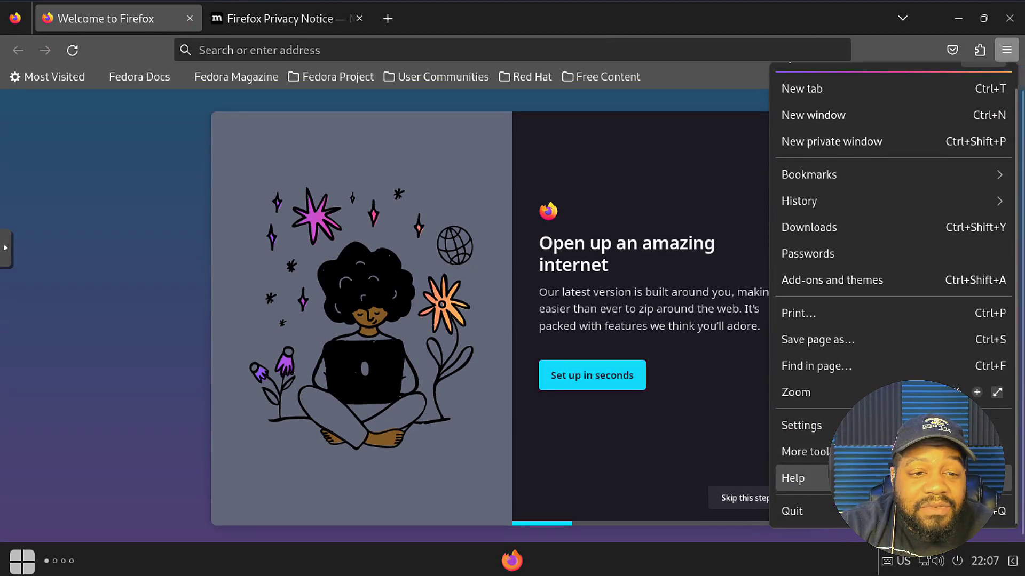
left_click(795, 478)
left_click(824, 257)
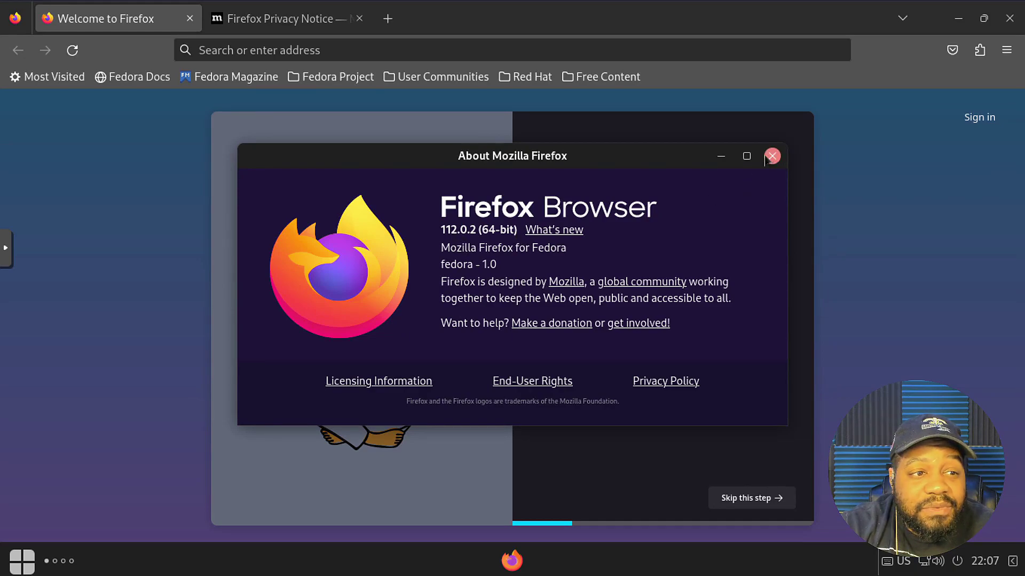
left_click(771, 156)
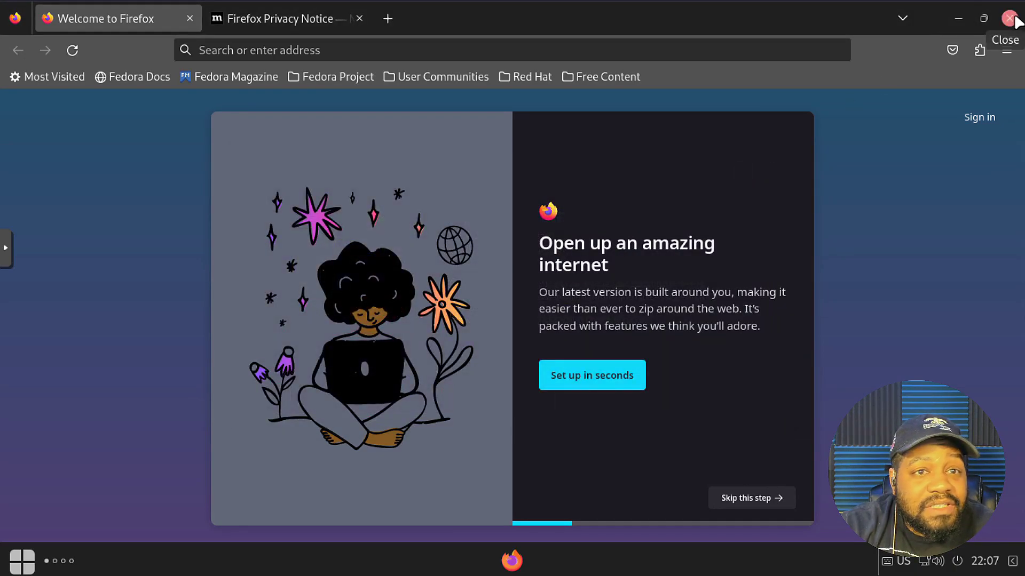
left_click(1011, 19)
Step: Launch Software from the Budgie application menu so its catalog downloads, then browse the menu again
left_click(26, 558)
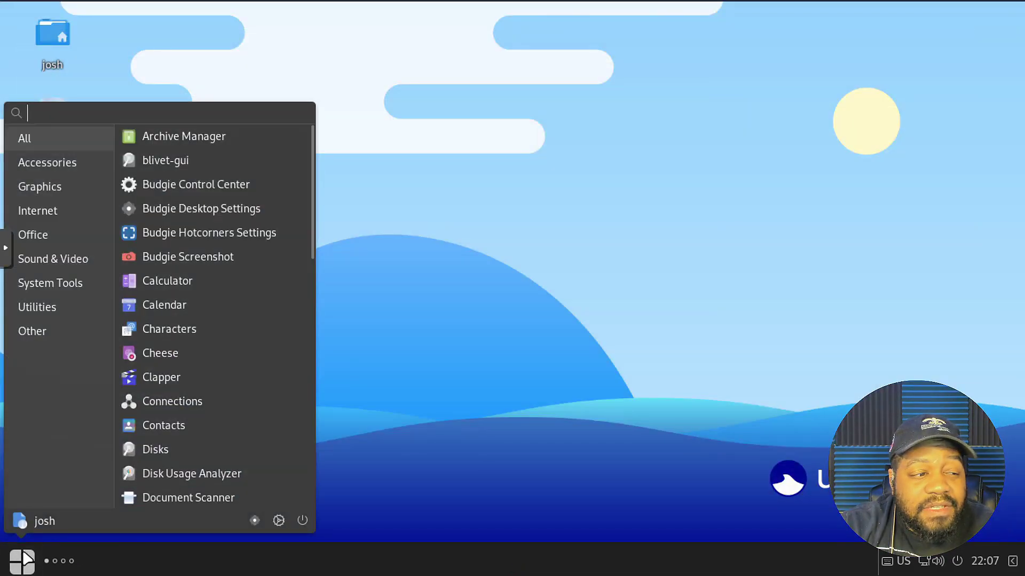
scroll(235, 376, "down", 10)
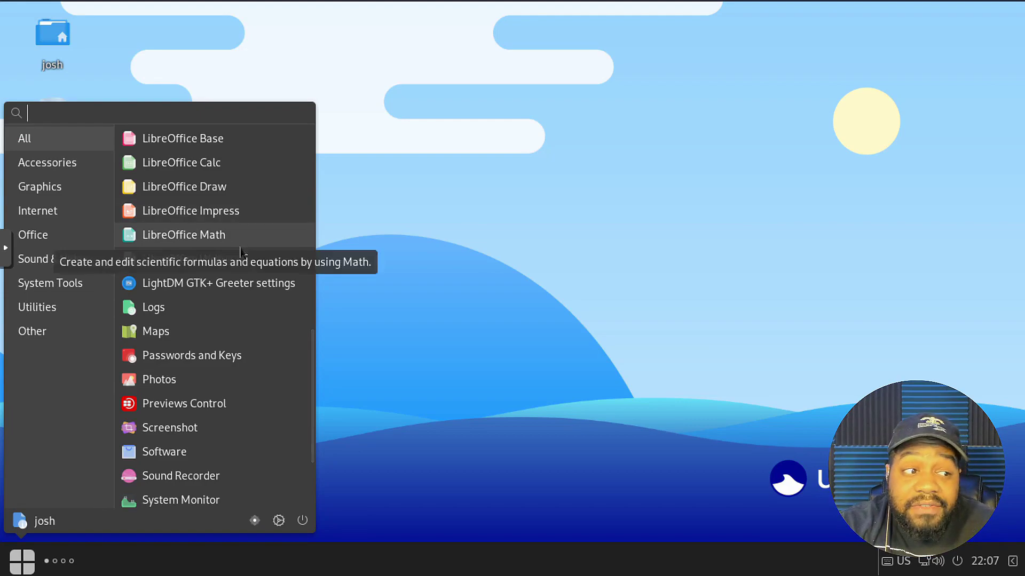
scroll(240, 251, "up", 1)
scroll(240, 251, "down", 1)
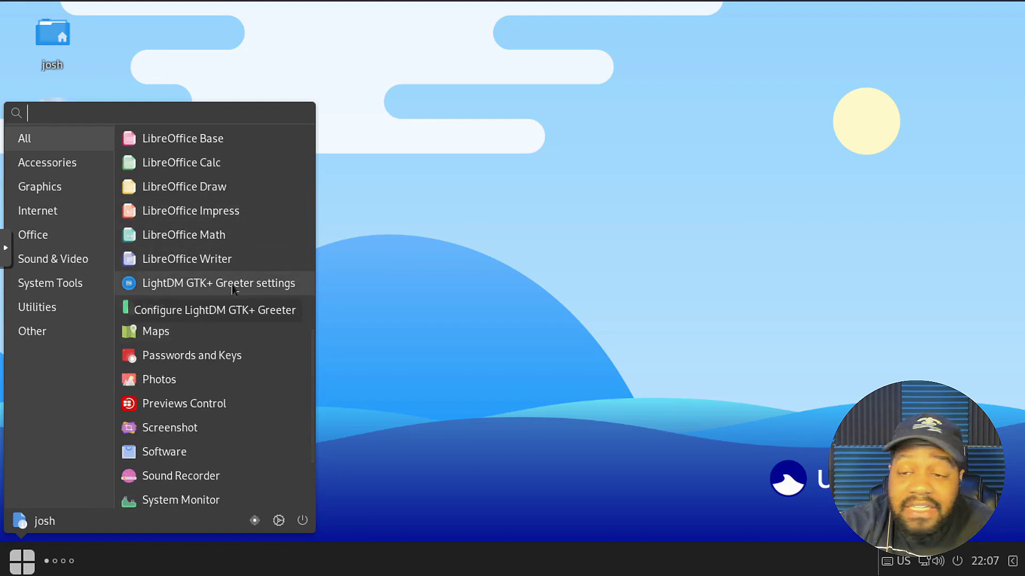
scroll(232, 289, "down", 3)
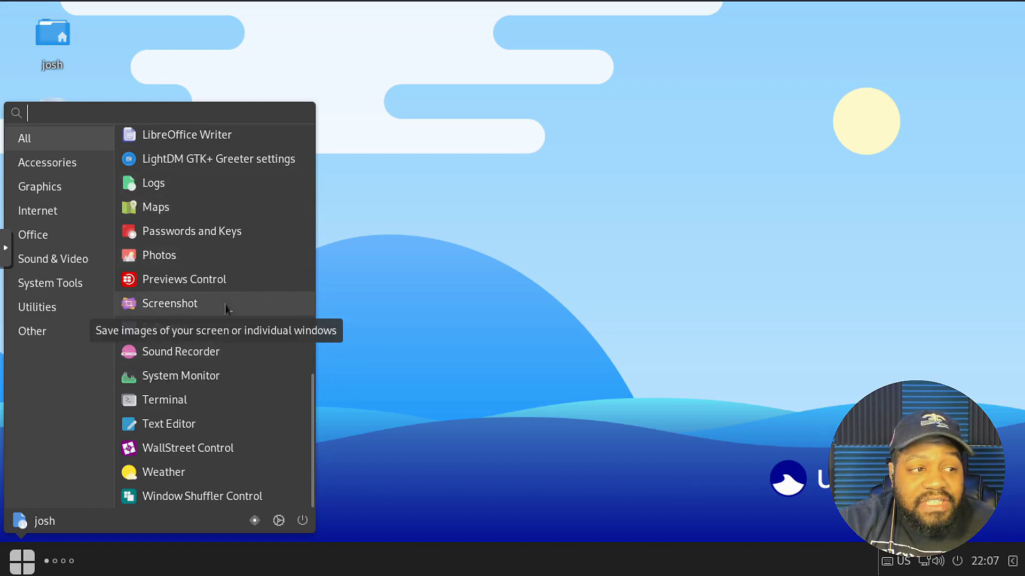
left_click(642, 220)
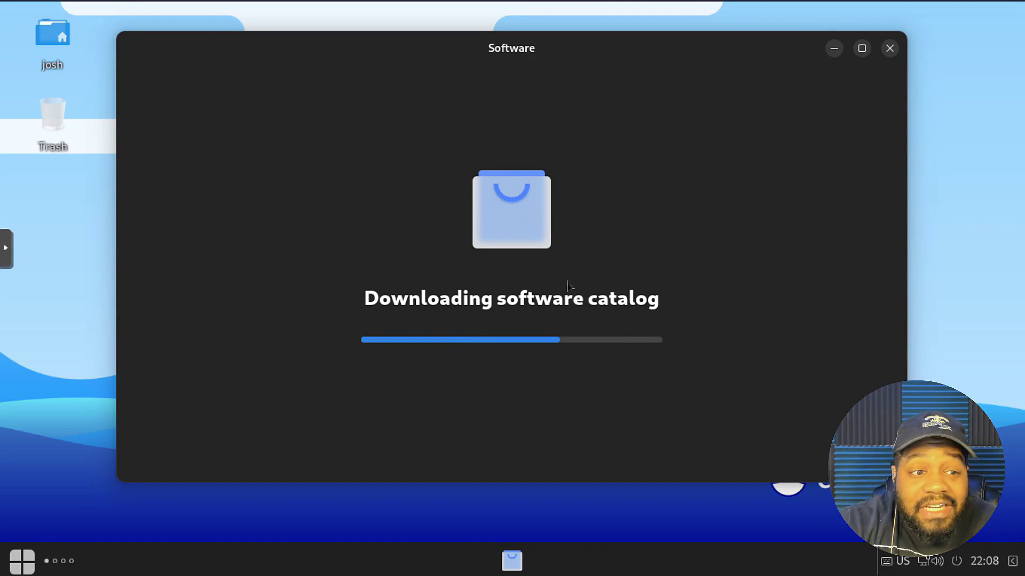
left_click(22, 561)
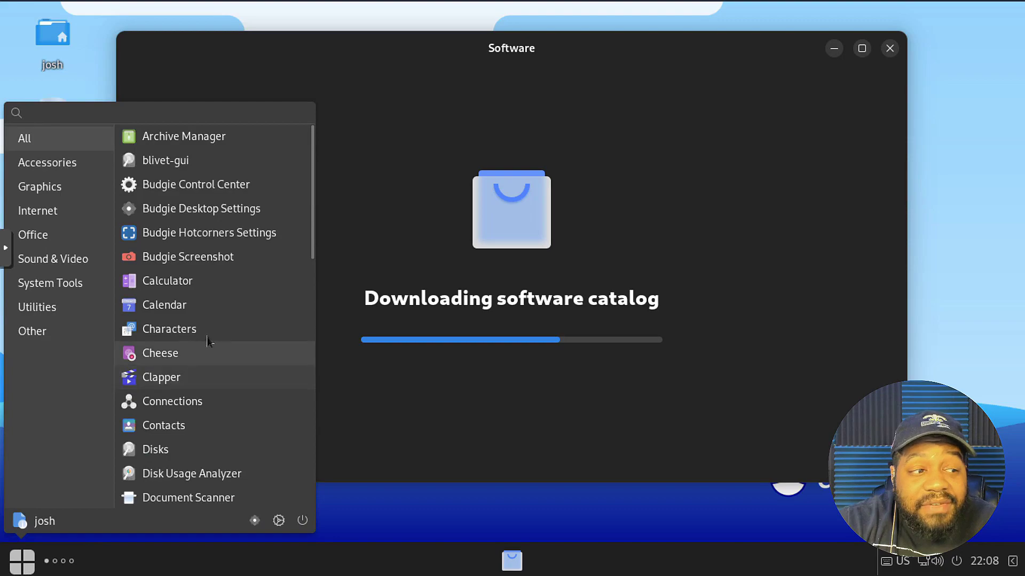
scroll(207, 345, "down", 10)
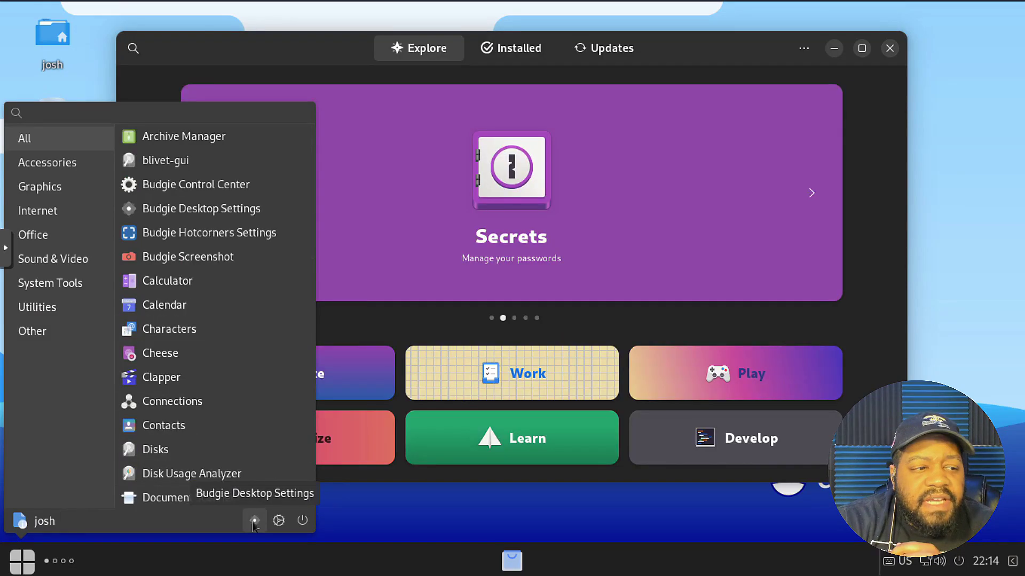
Step: Review the Desktop, Fonts, Raven and Windows pages of Budgie Desktop Settings, then close it
left_click(253, 527)
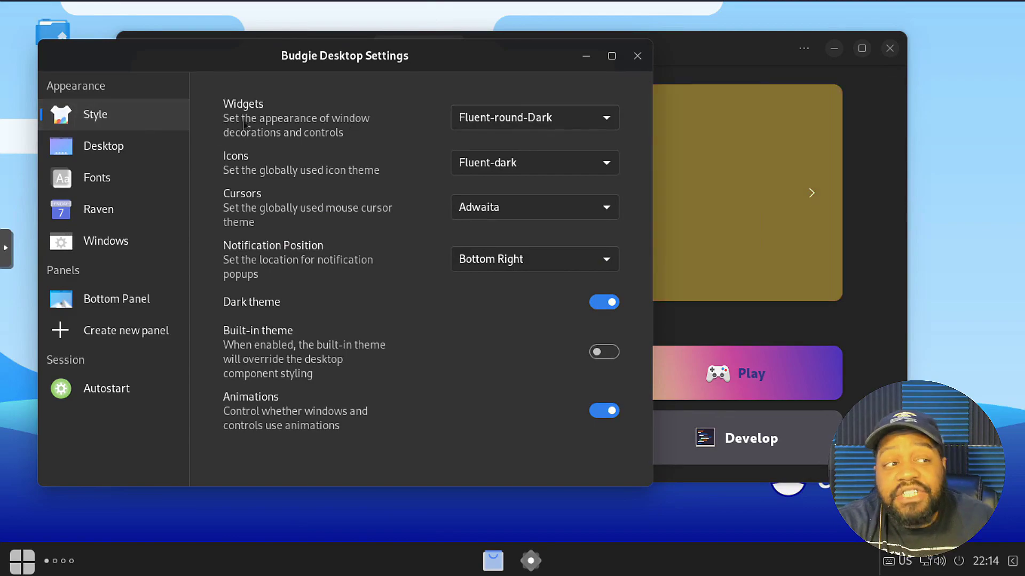
left_click(132, 153)
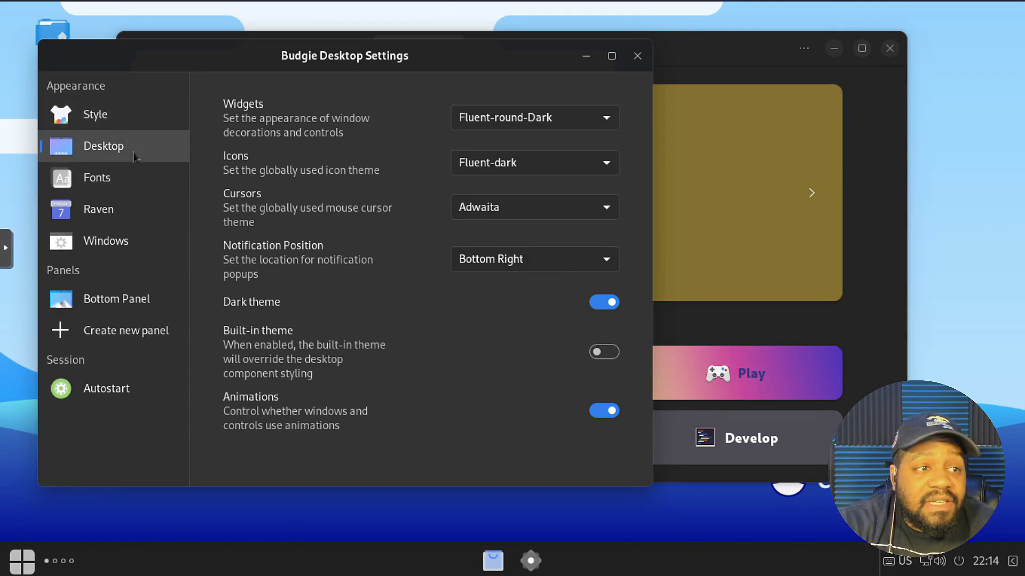
left_click(133, 184)
left_click(128, 210)
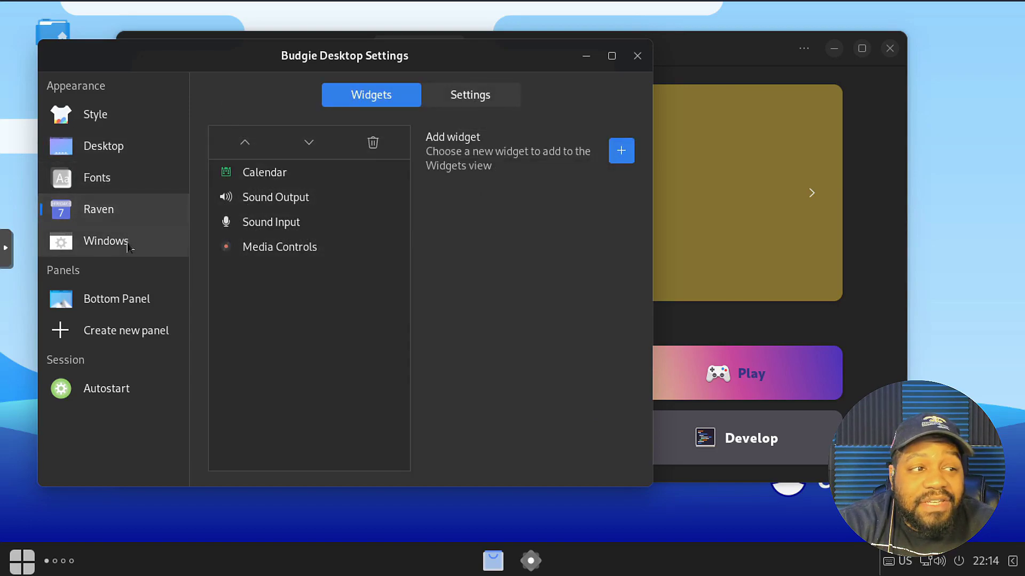
left_click(128, 246)
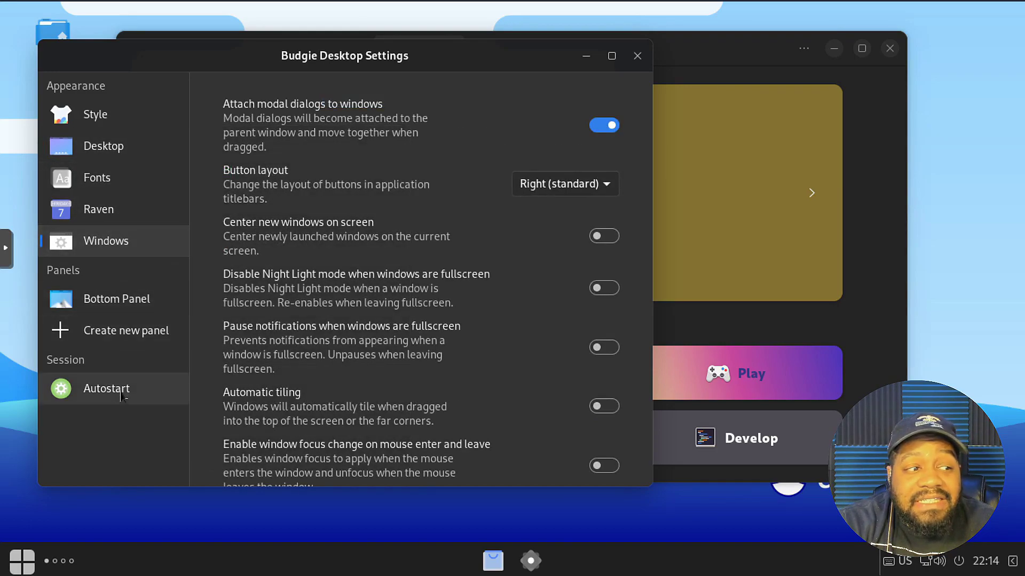
left_click(638, 57)
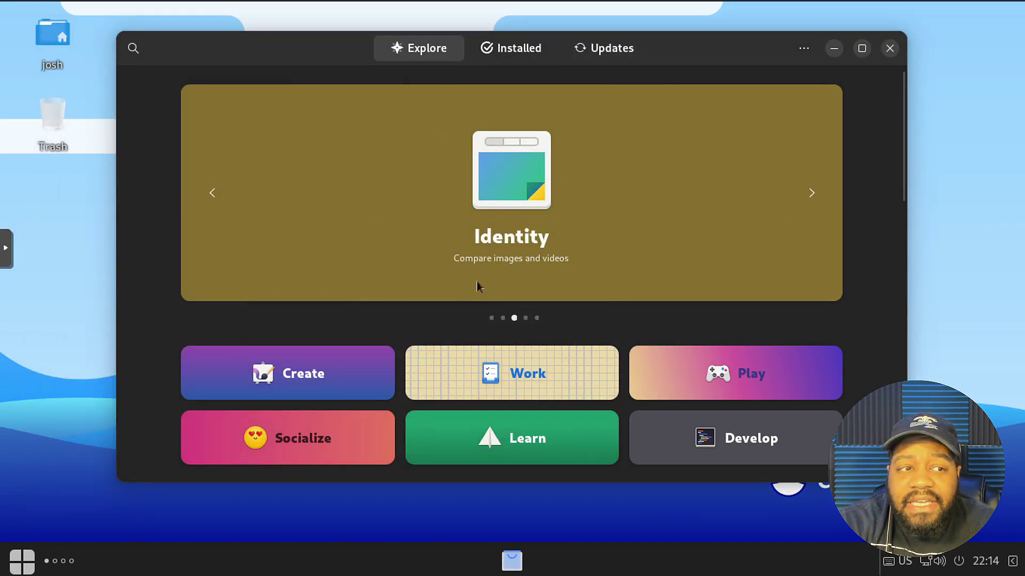
Step: View the Installed apps and the 'Up to Date' Updates tab, then return to Explore
left_click(510, 52)
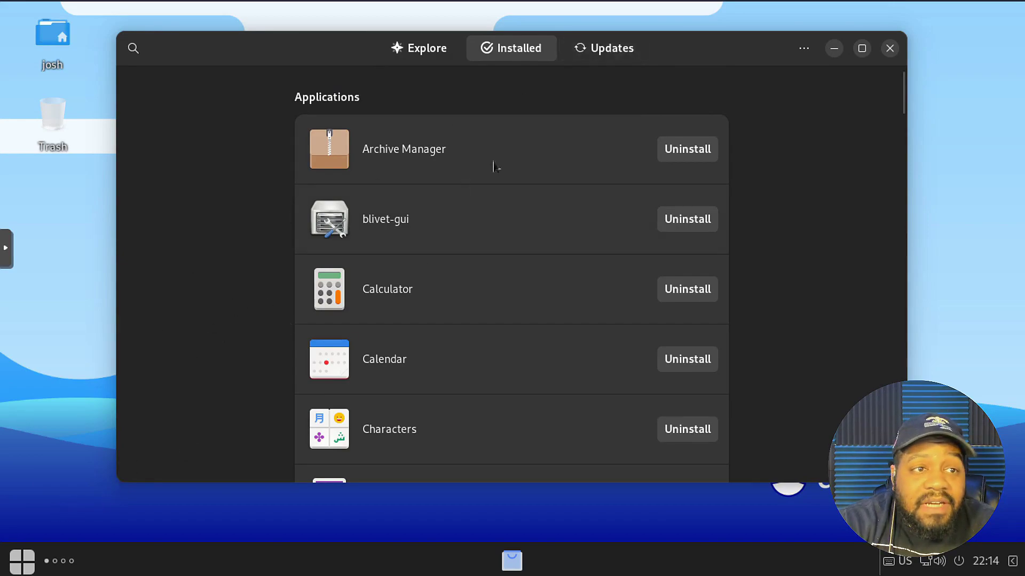
left_click(630, 53)
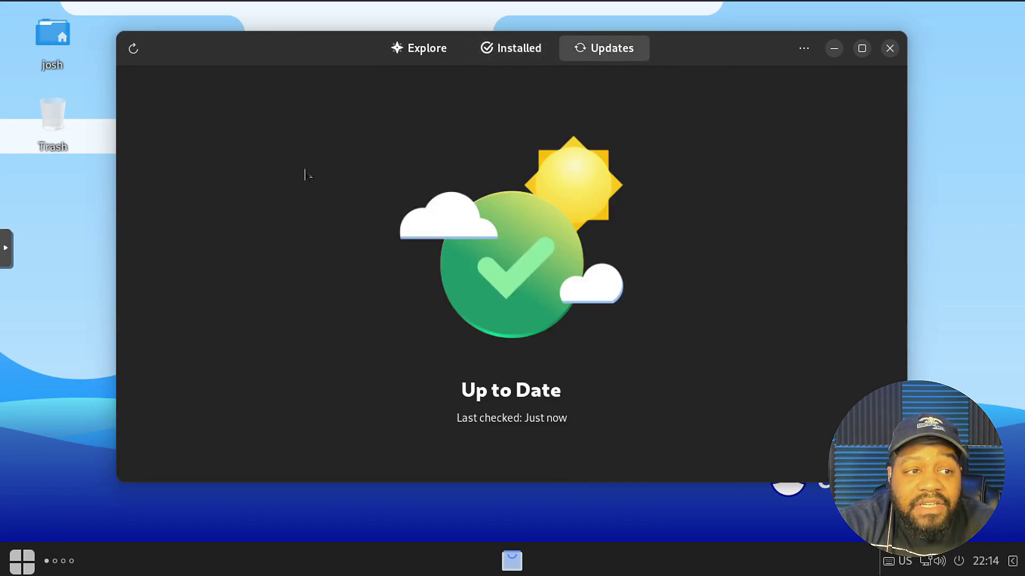
left_click(427, 55)
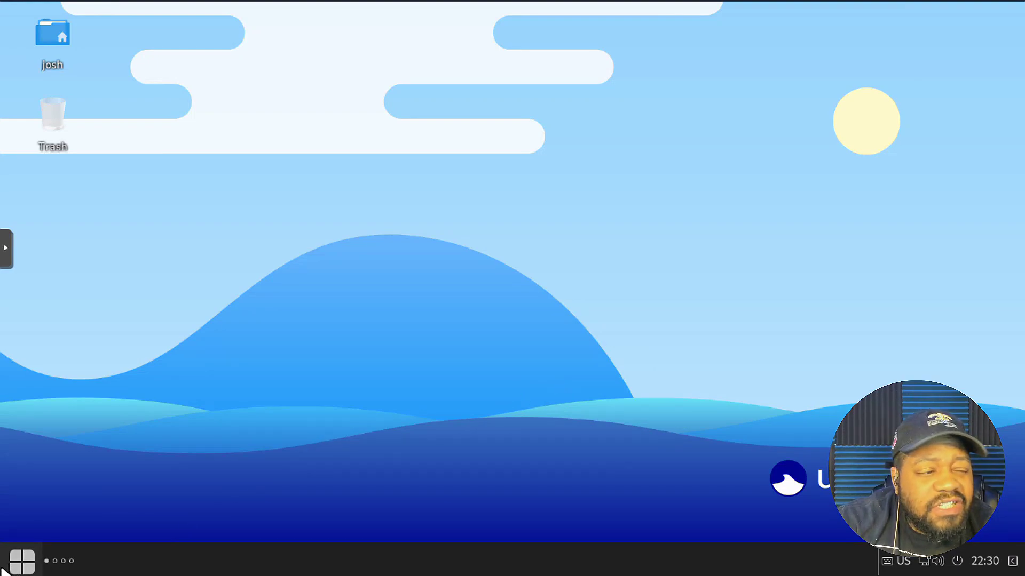
Step: Log out of Budgie and sign back in to the GNOME session with the account password
left_click(22, 565)
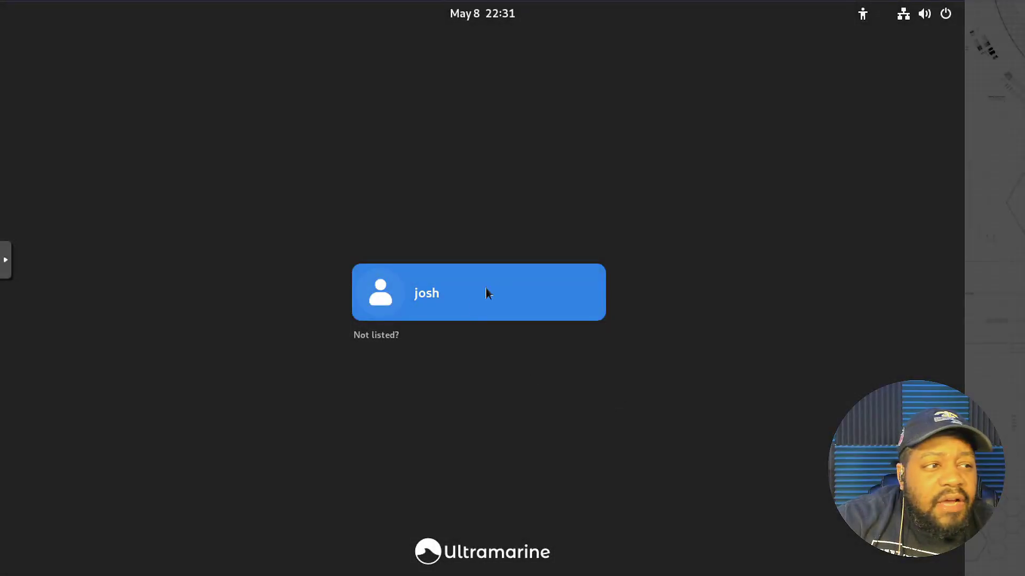
left_click(487, 293)
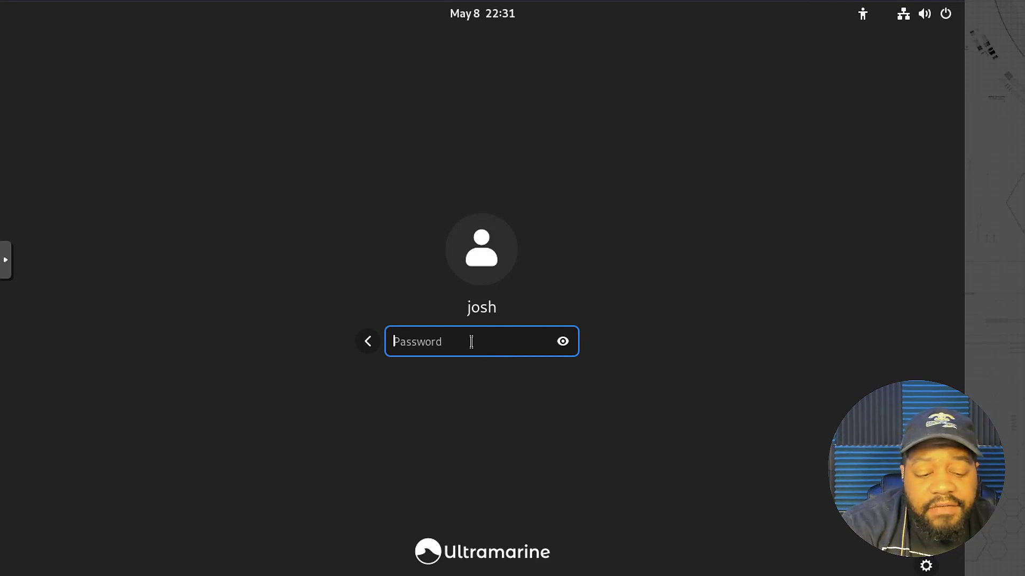
type("•••••")
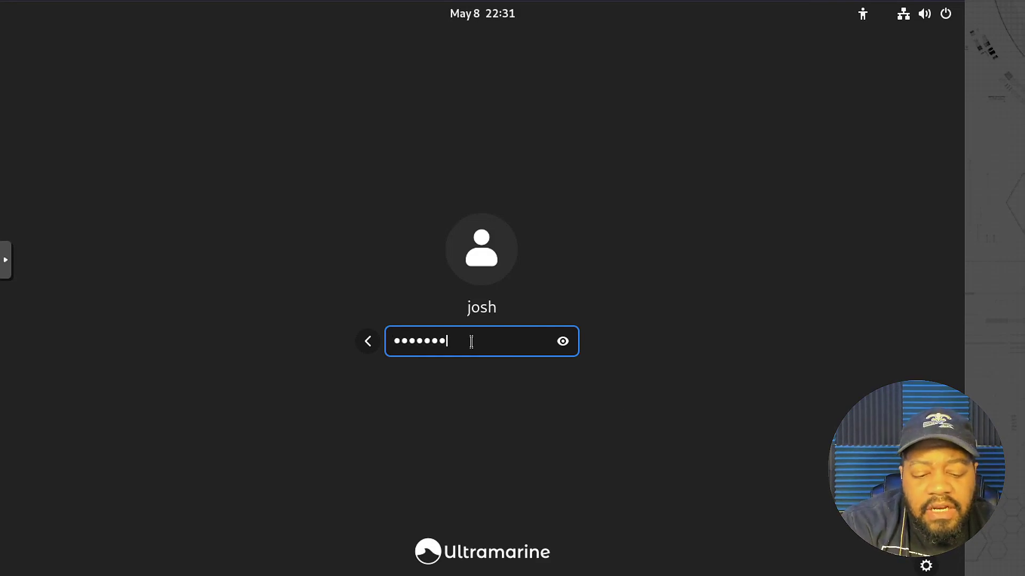
key("Return")
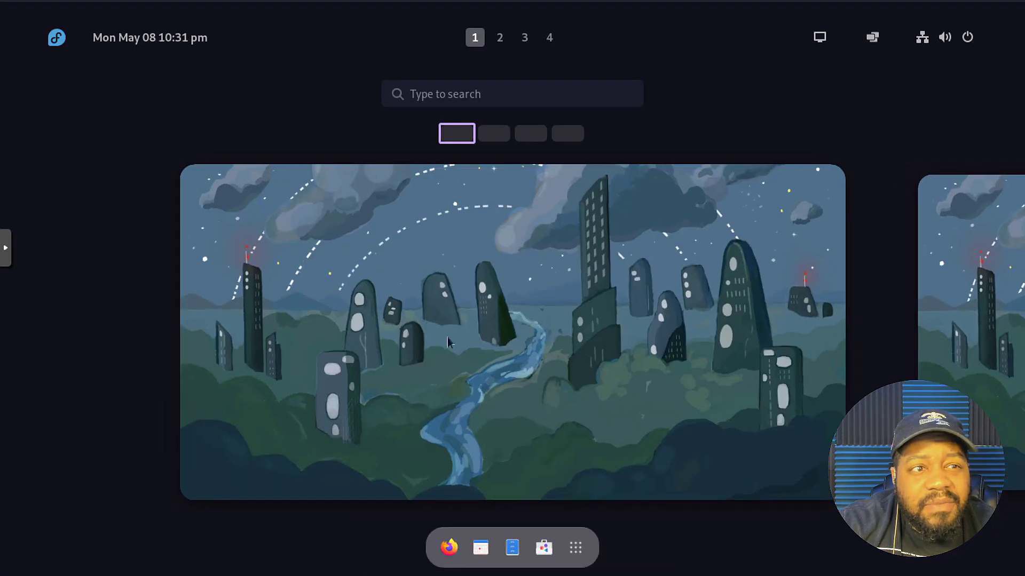
Step: Check the system menu and calendar, then show the full app grid from Activities
left_click(582, 382)
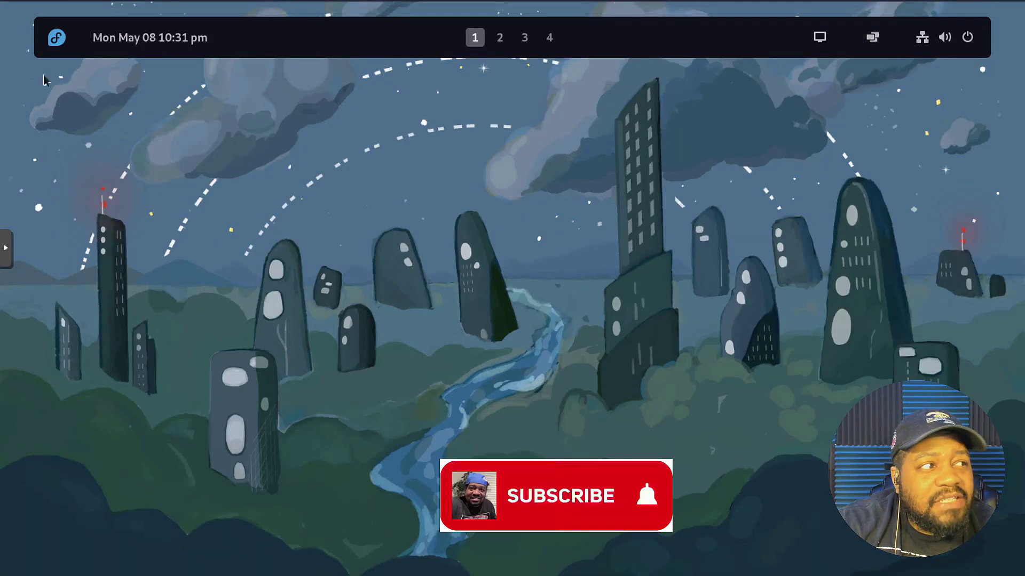
left_click(57, 37)
mouse_move(152, 56)
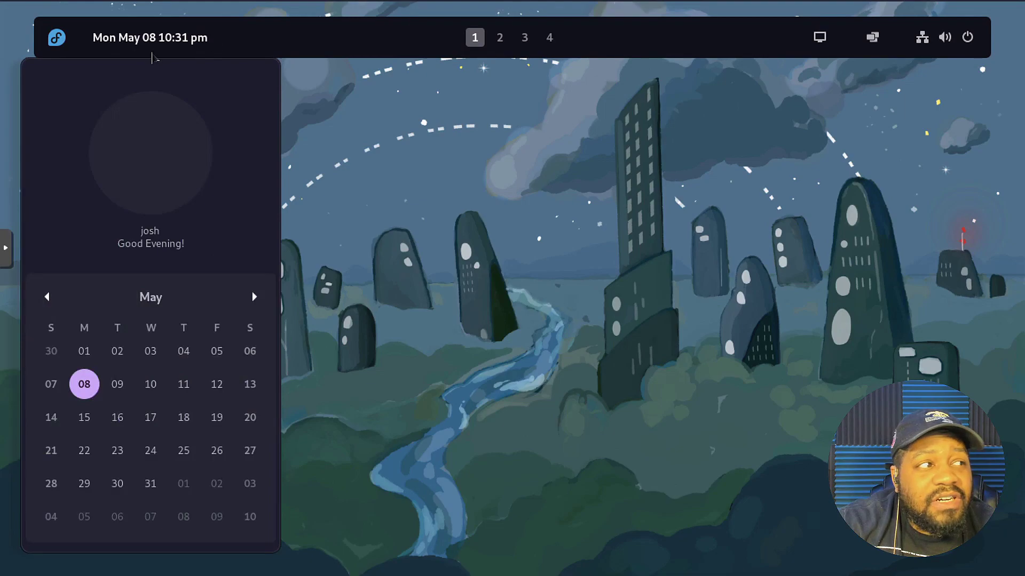
left_click(729, 152)
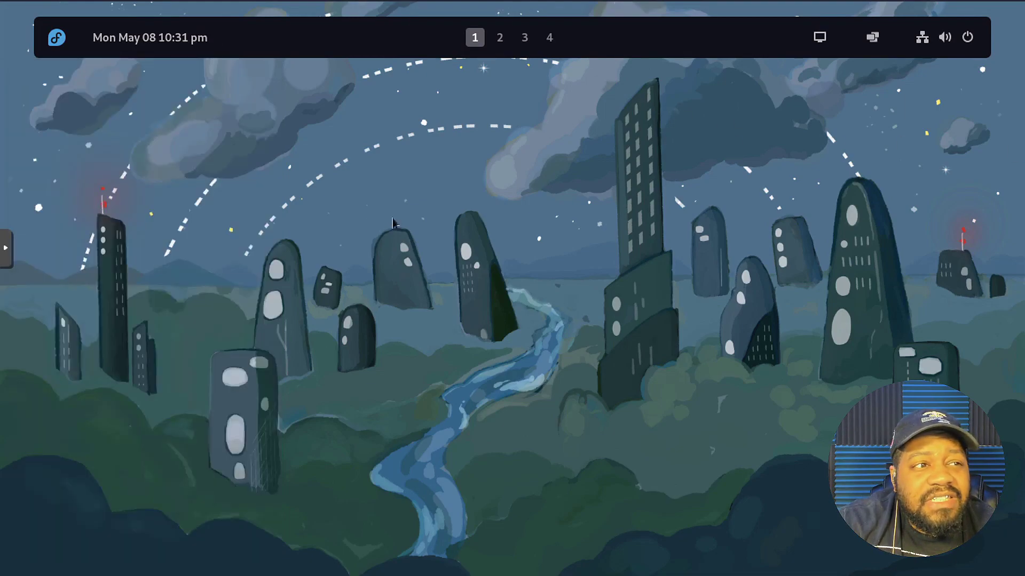
left_click(479, 48)
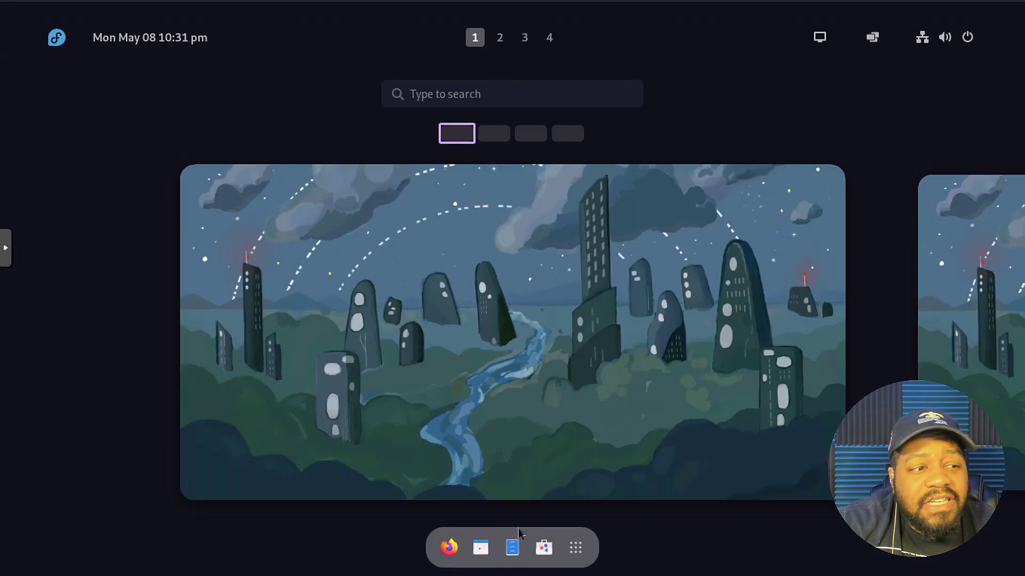
left_click(572, 546)
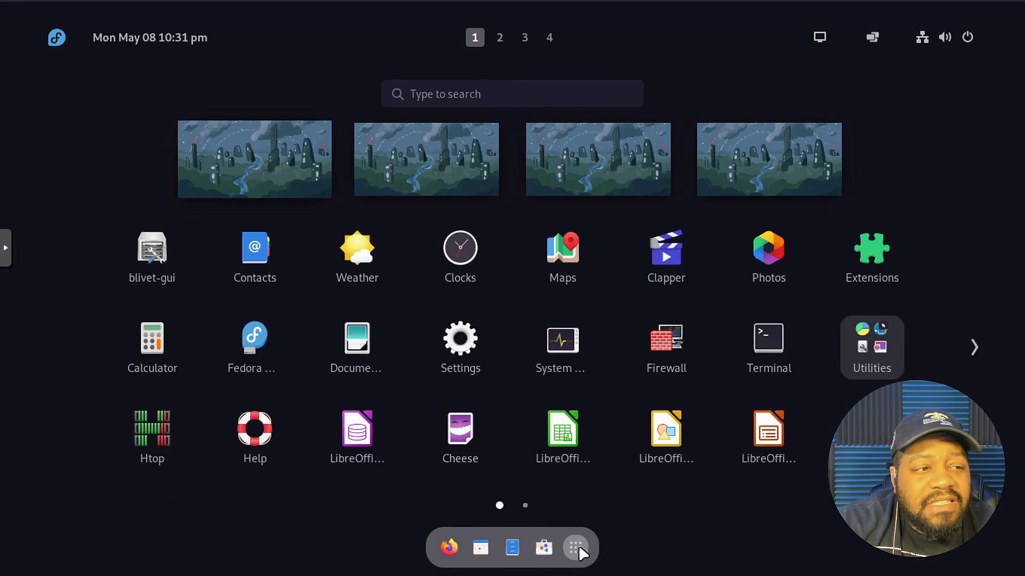
Step: Launch GNOME Settings from the app grid and scroll through its sidebar
left_click(459, 347)
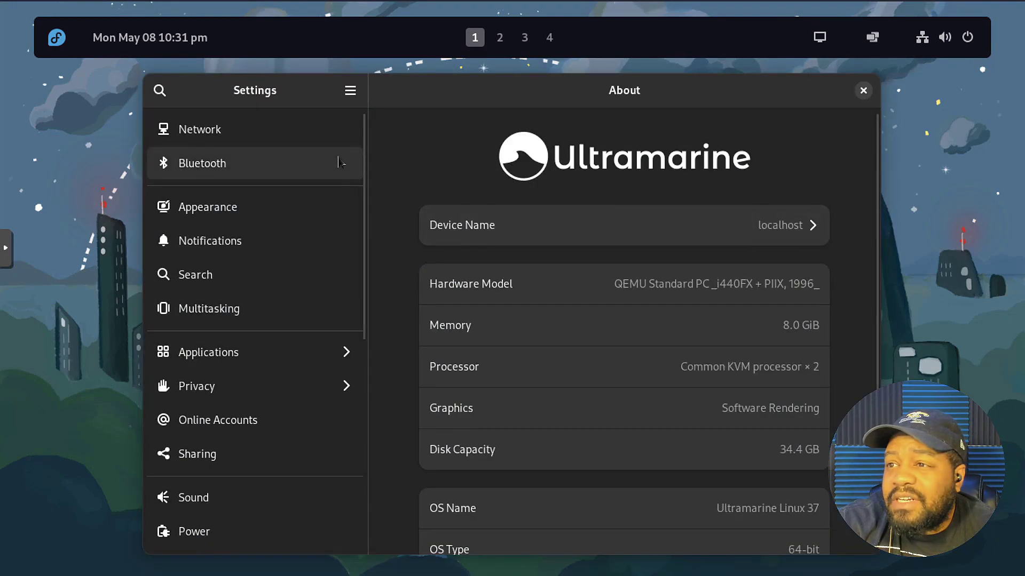
scroll(219, 320, "down", 8)
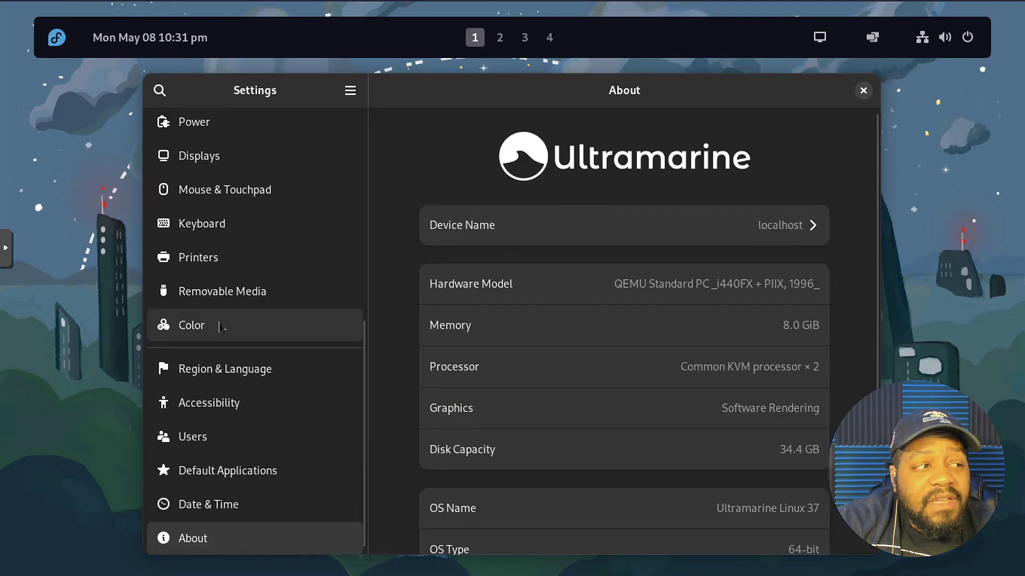
scroll(219, 325, "up", 8)
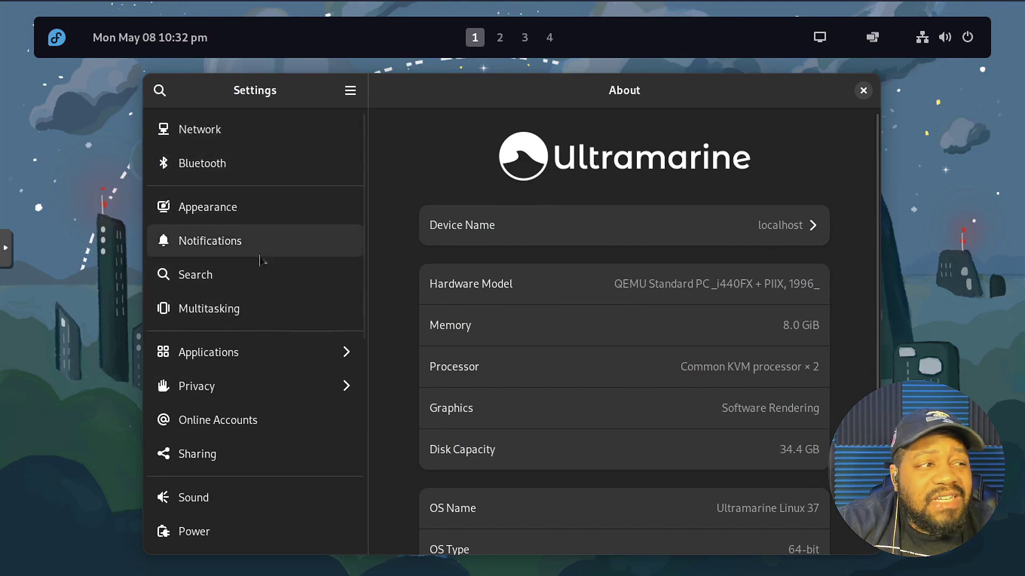
Step: Browse the Appearance page with the Dark style and background wallpapers
left_click(240, 214)
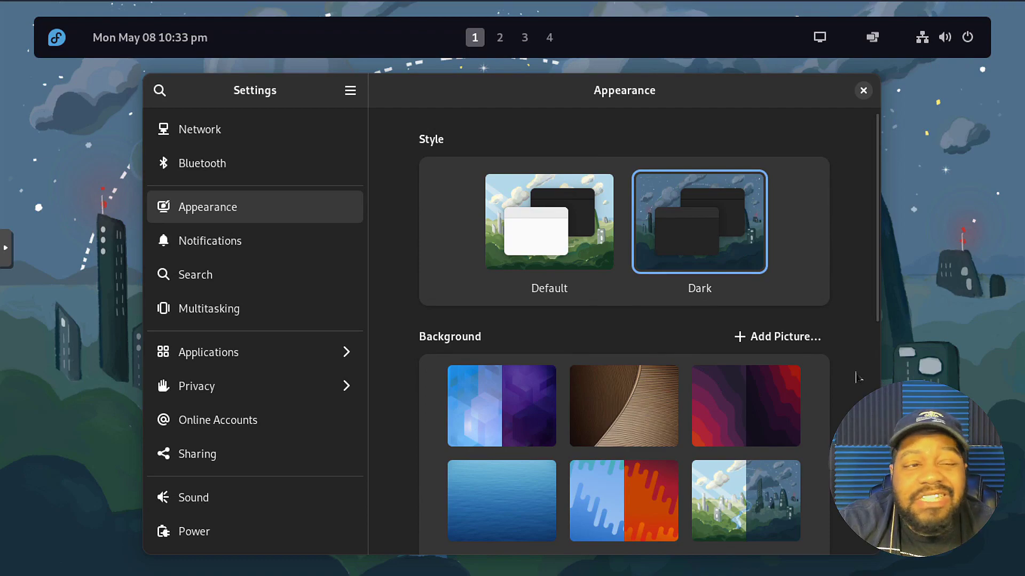
scroll(856, 377, "down", 10)
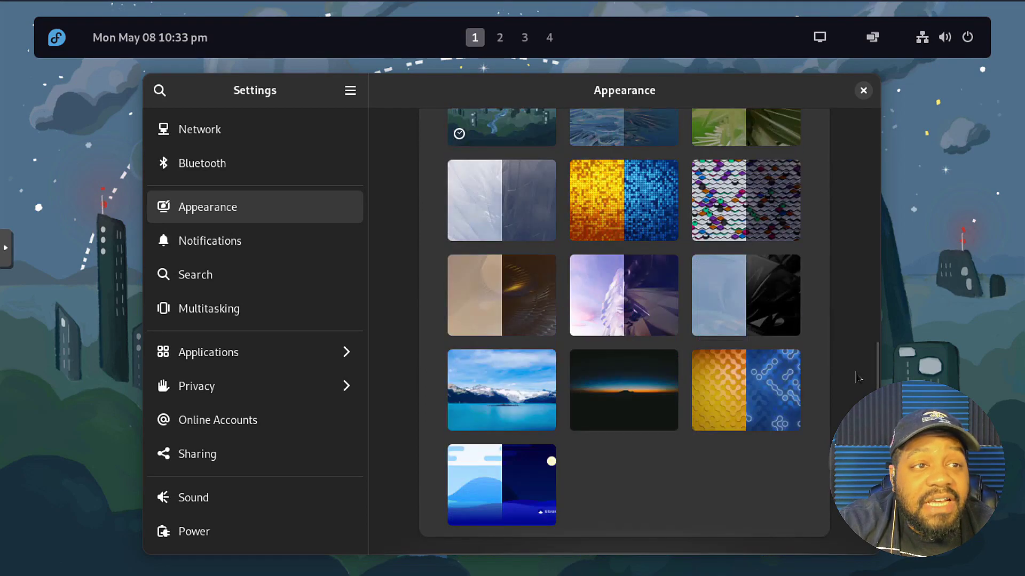
scroll(856, 377, "up", 10)
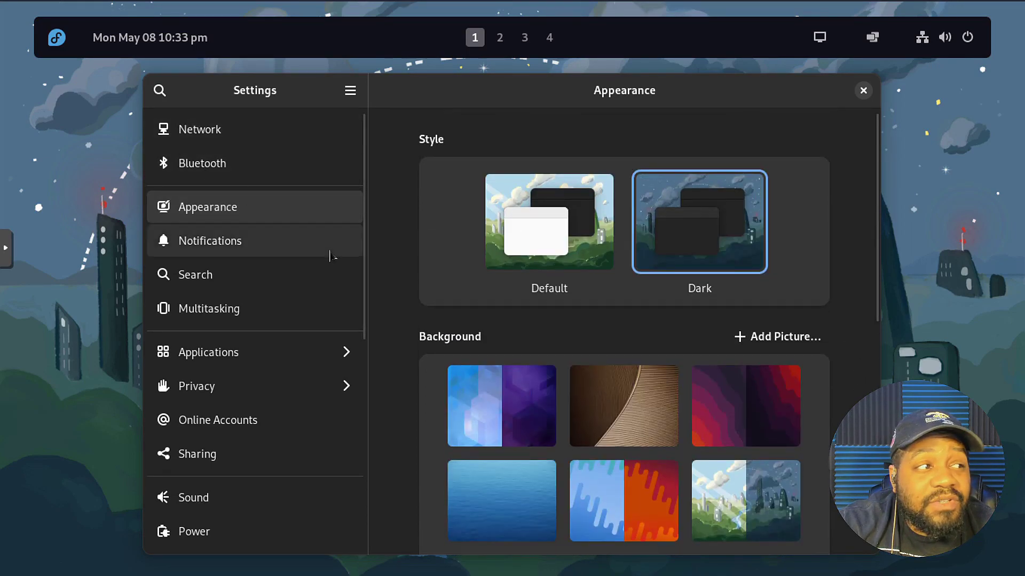
scroll(300, 268, "down", 9)
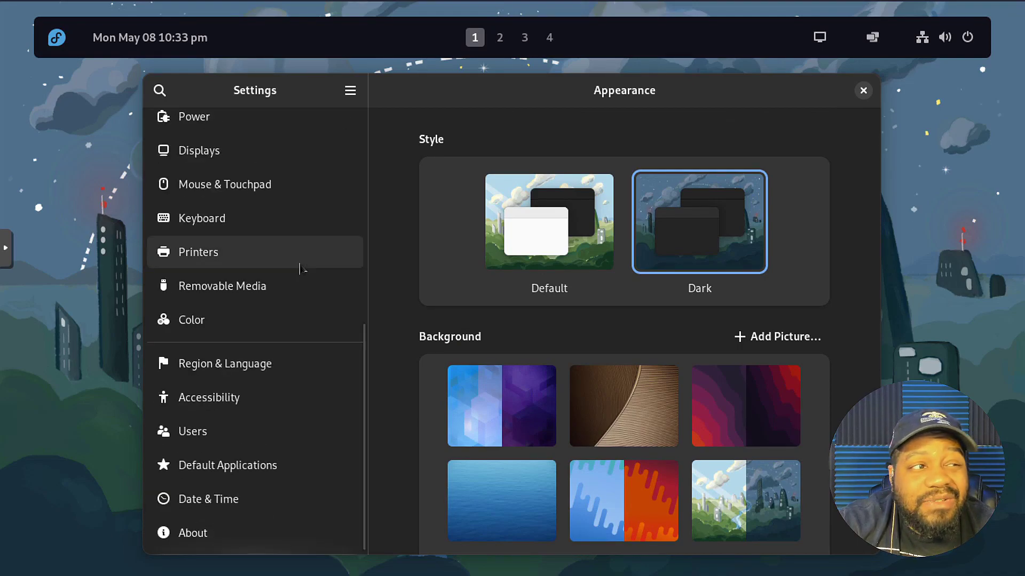
scroll(289, 287, "up", 3)
scroll(288, 287, "up", 5)
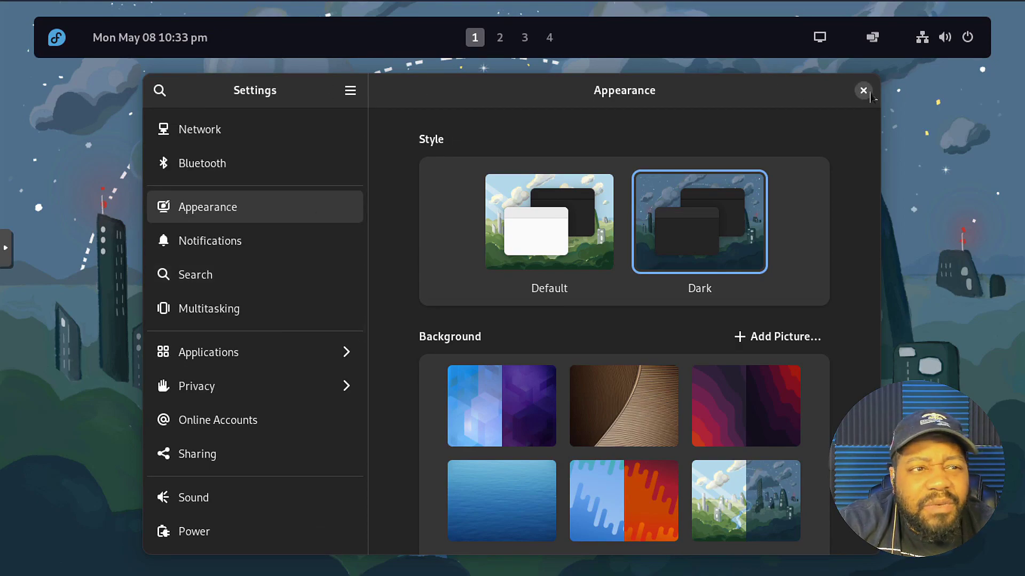
Step: Close Settings and launch Terminal by searching 'ter' in Activities
left_click(868, 93)
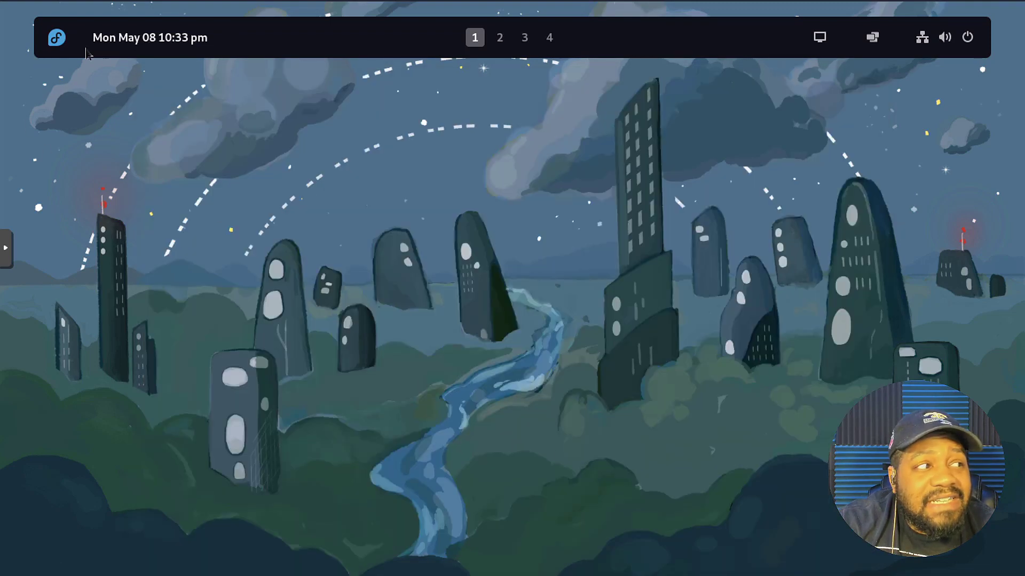
left_click(473, 42)
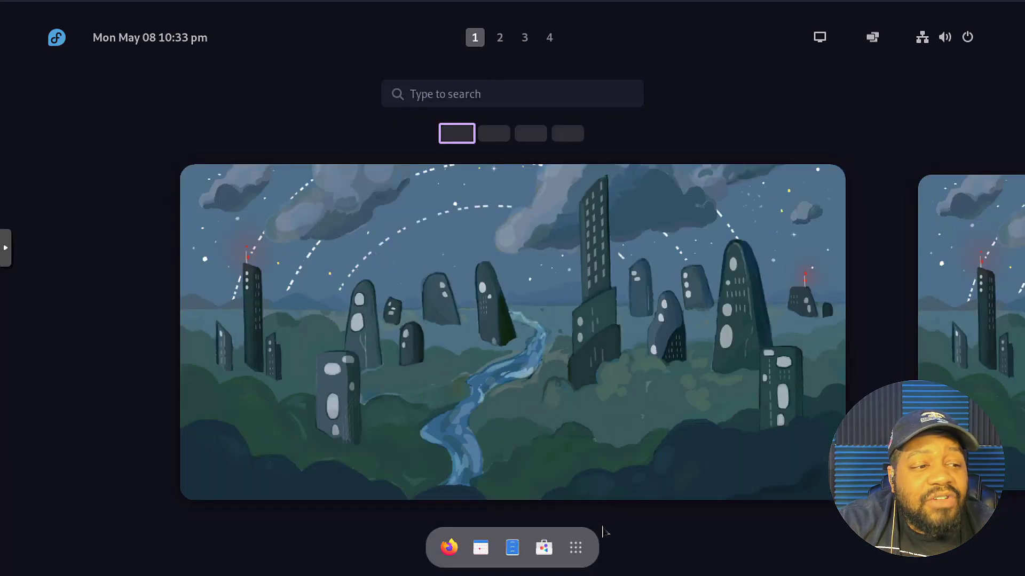
type("ter")
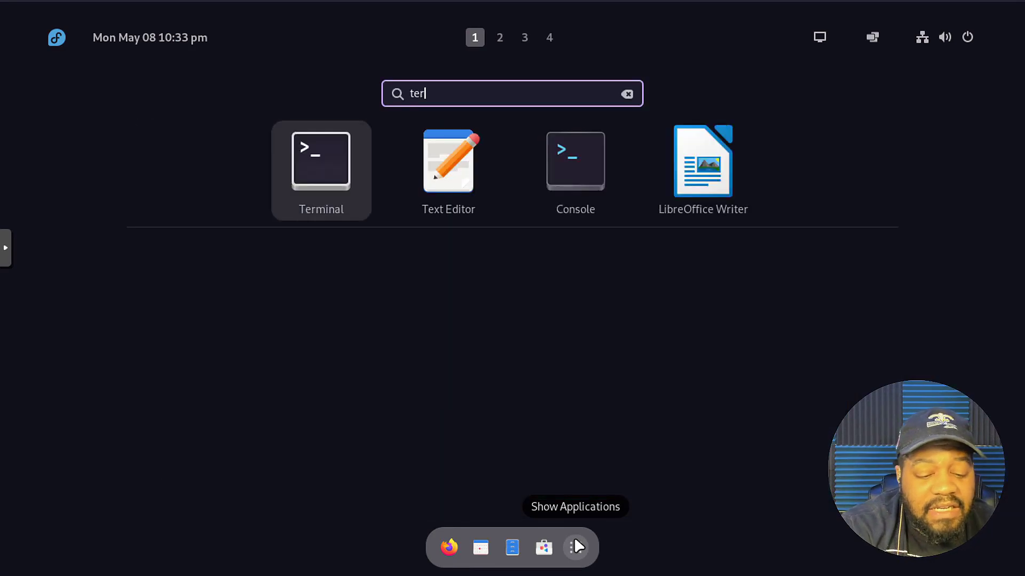
key("Return")
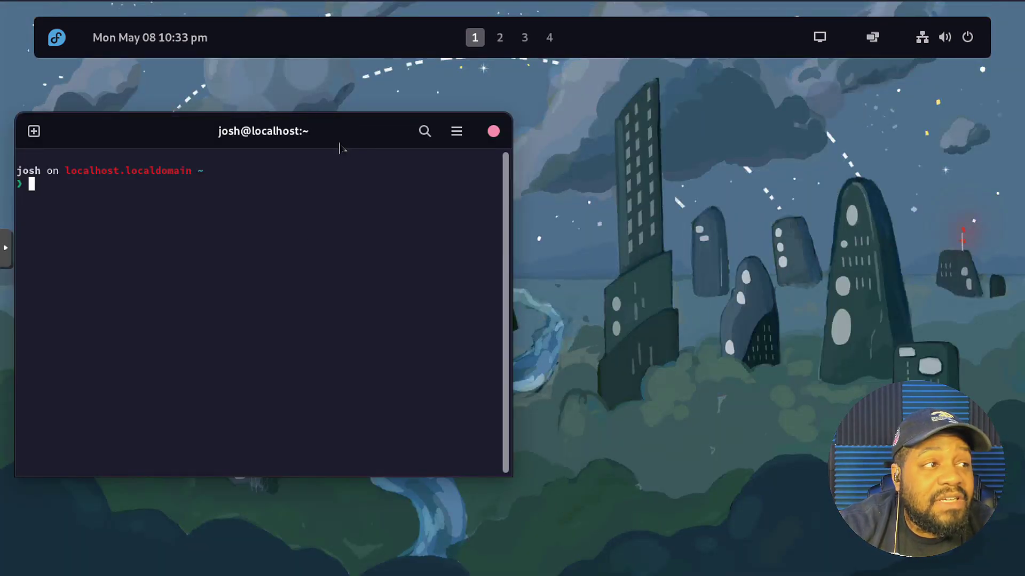
Step: Centre the terminal and run 'uname -a', highlighting kernel version 6.2.14-200.fc37
left_click_drag(342, 143, 596, 121)
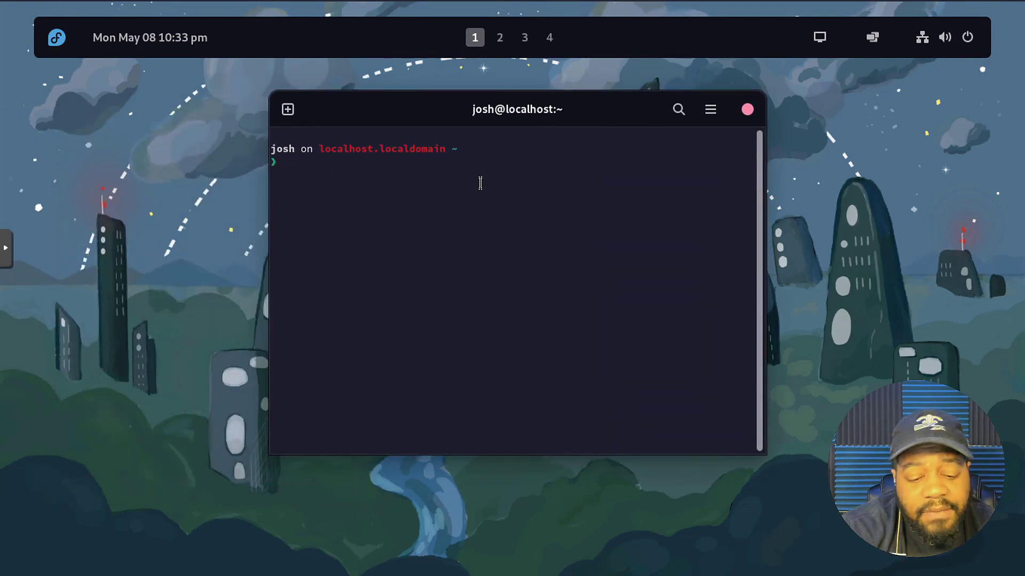
type("uname")
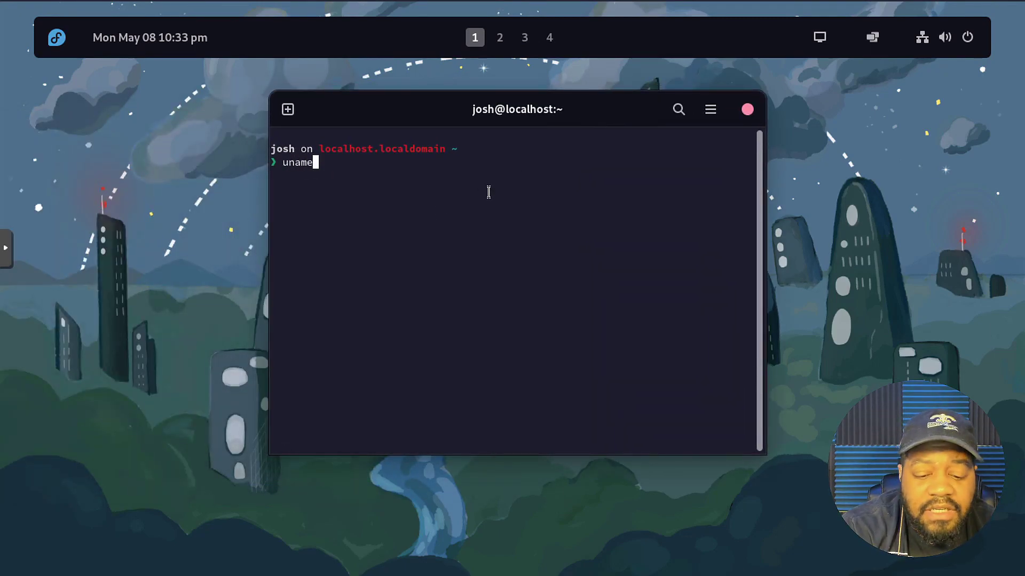
type(" -a")
key("Return")
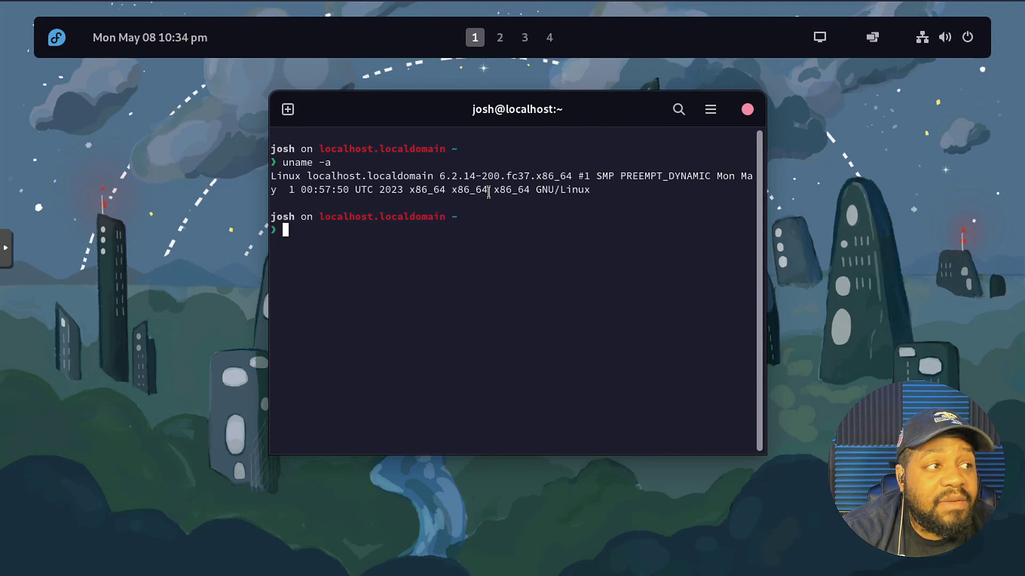
left_click_drag(438, 176, 469, 176)
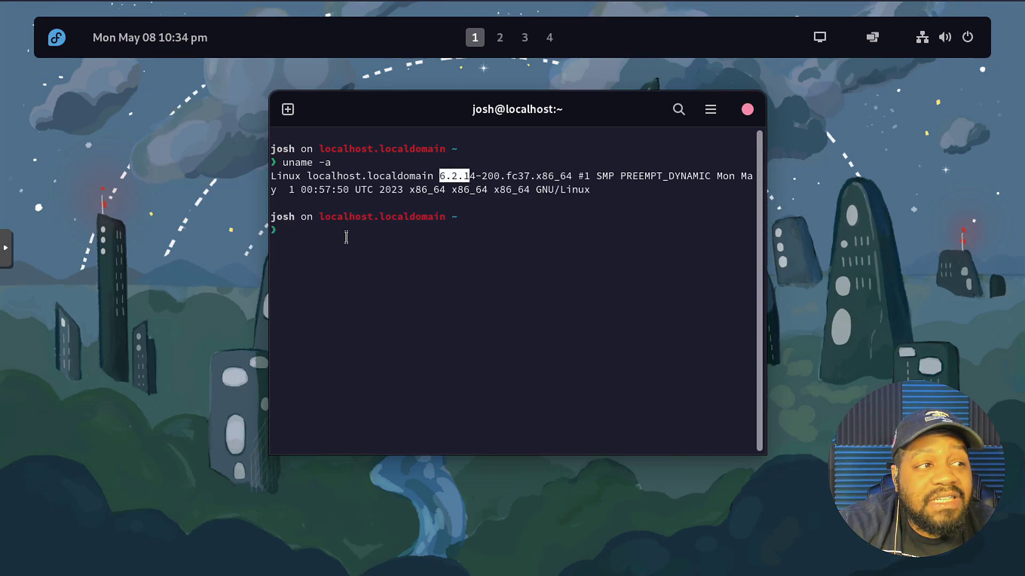
left_click(347, 237)
Step: Run htop to view processes, quit it, then try 'neofetch', which is not installed
type("htop")
key("Return")
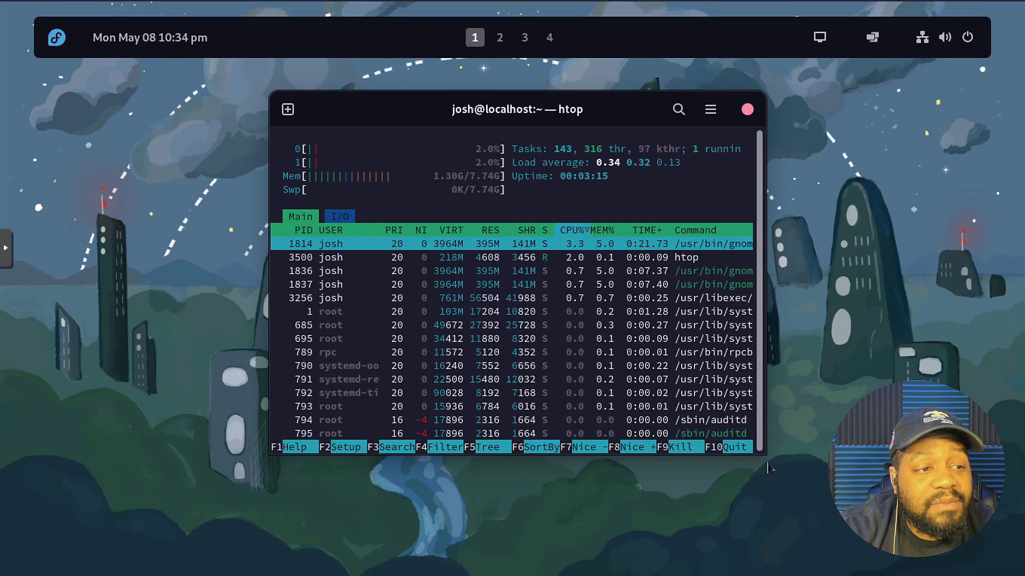
left_click(739, 448)
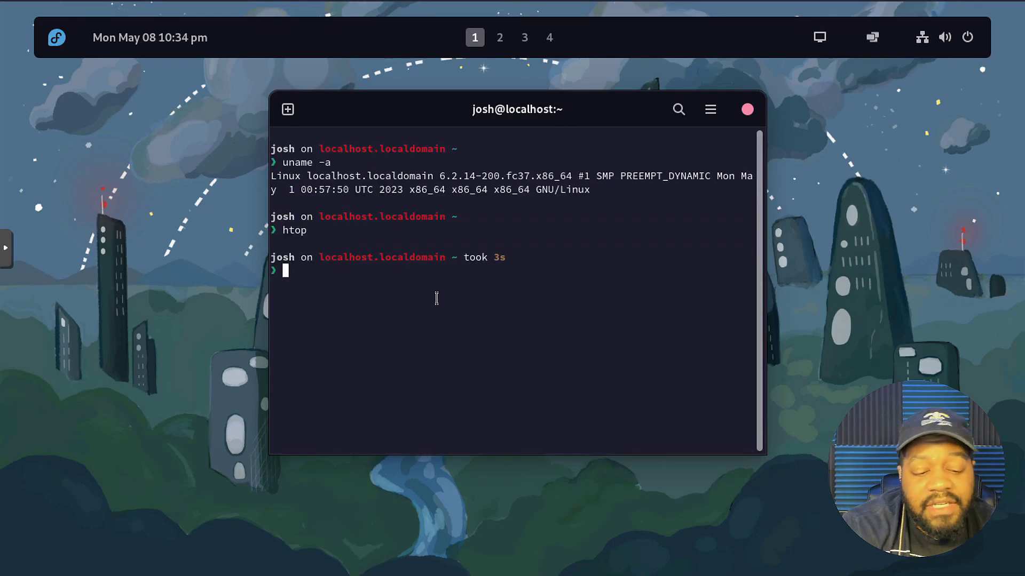
type("neofe")
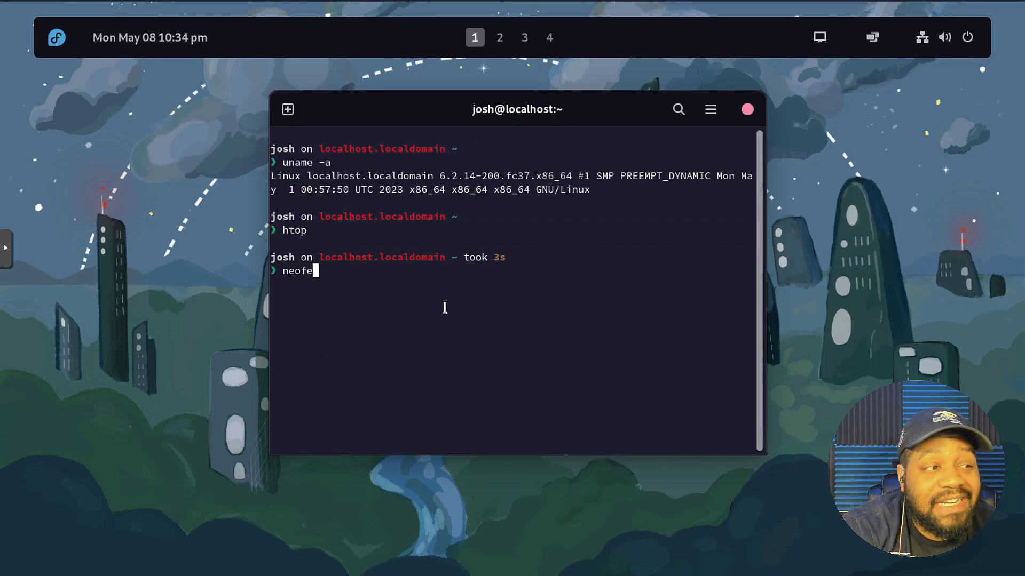
type("tch")
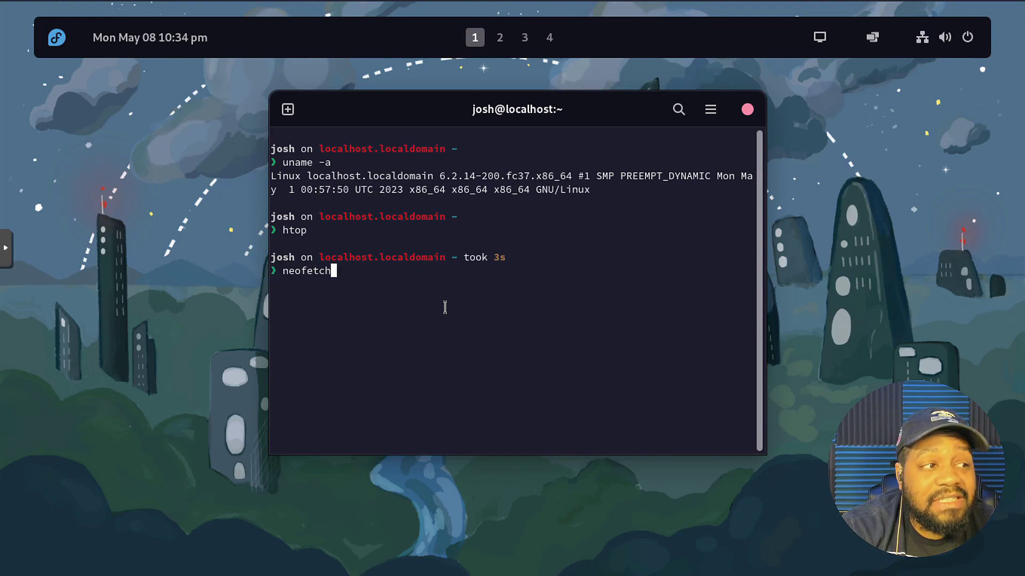
key("Return")
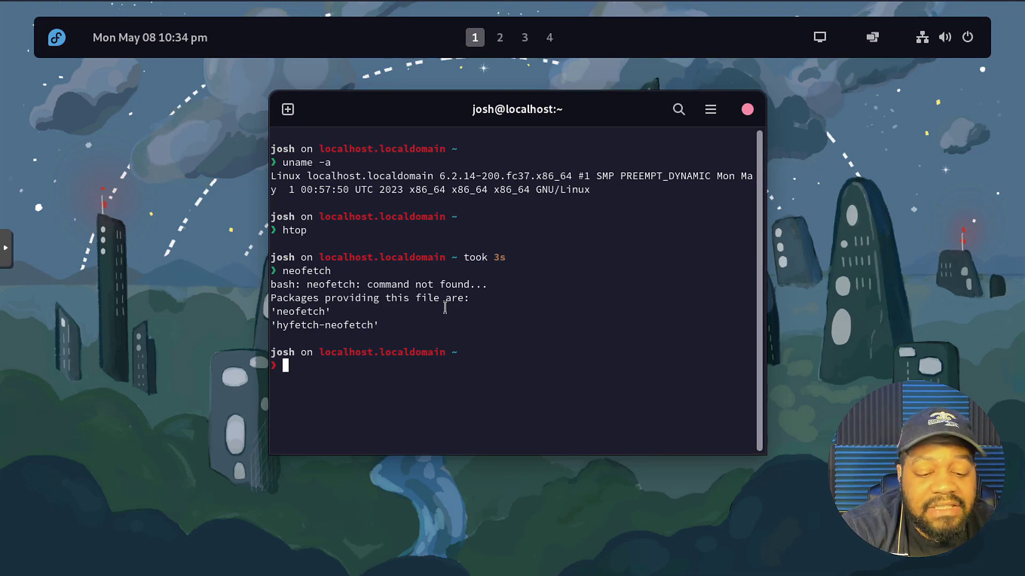
Step: Install neofetch via 'sudo dnf install neofetch', authenticating and confirming the 26 packages
type("sudo ")
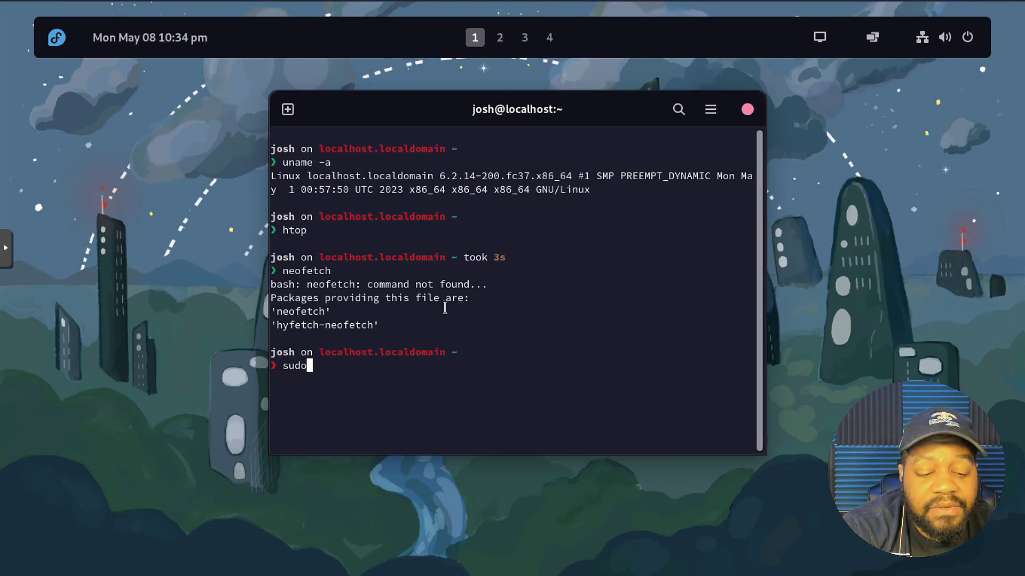
type("dnf inst")
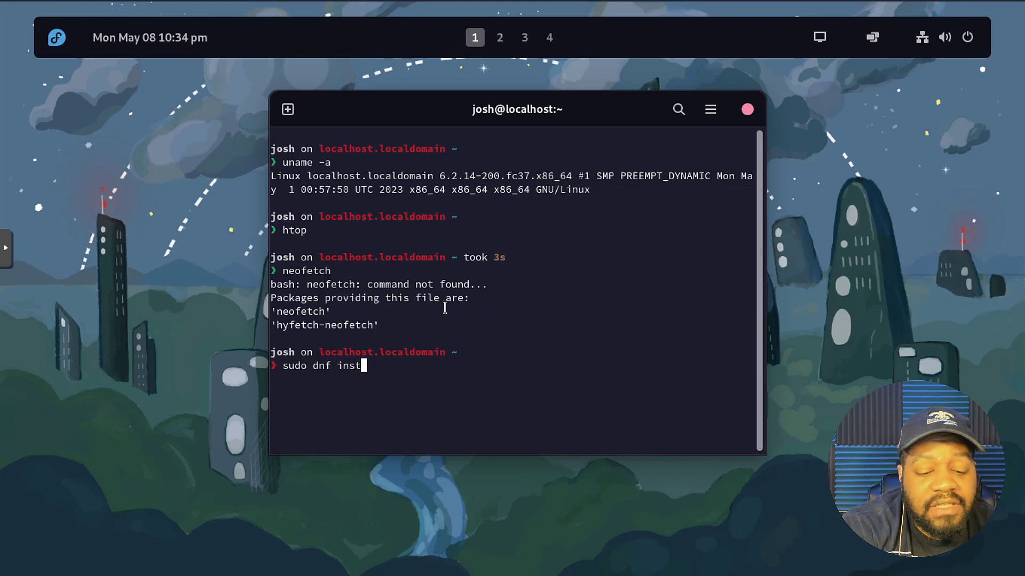
type("all ne")
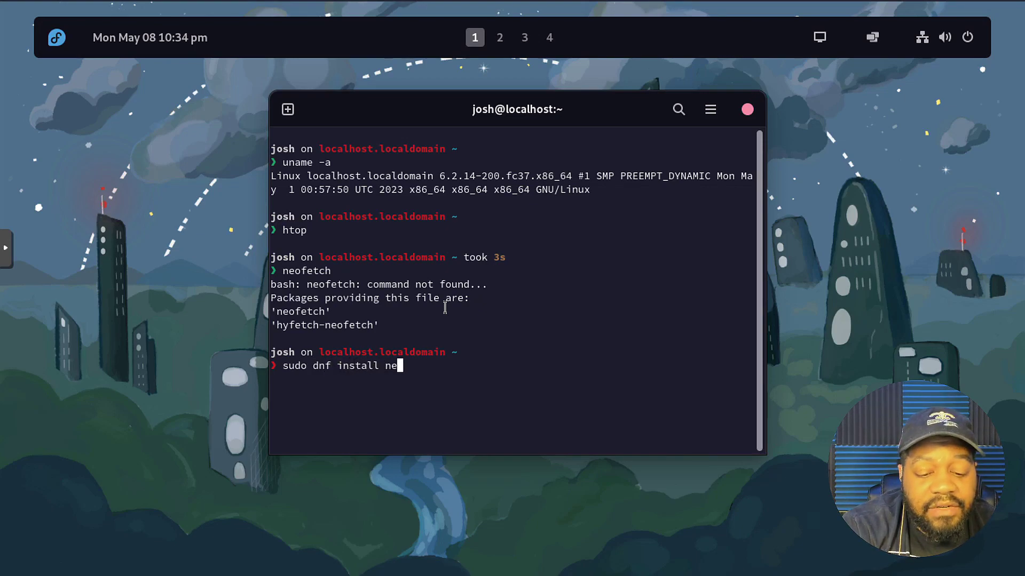
type("ofetch")
key("Return")
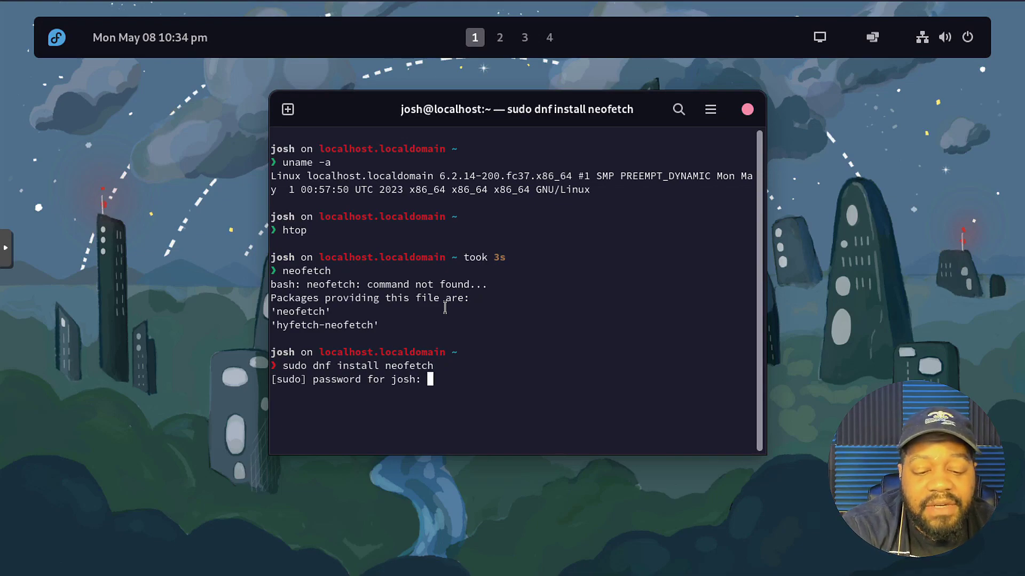
key("Return")
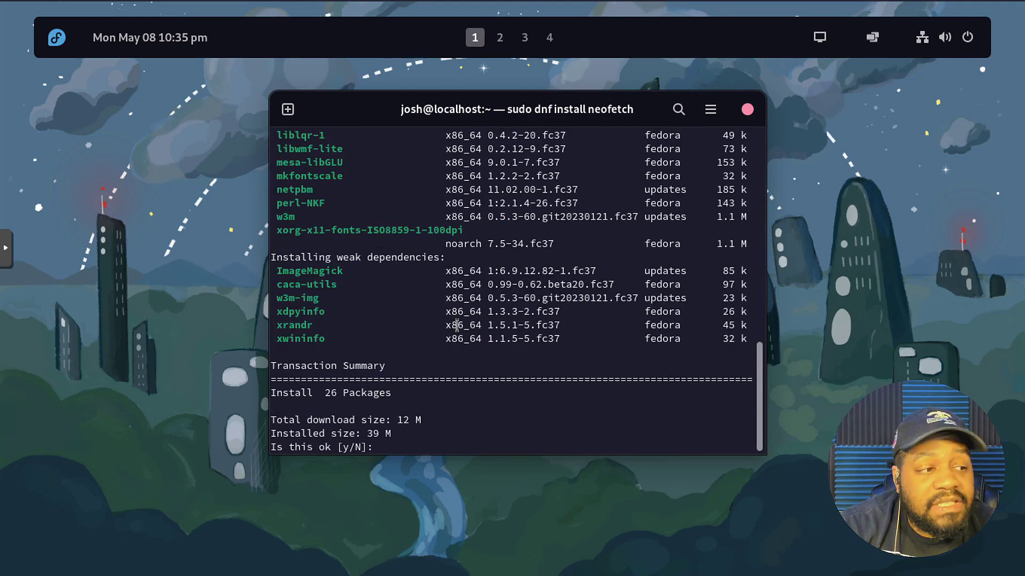
type("y")
key("Return")
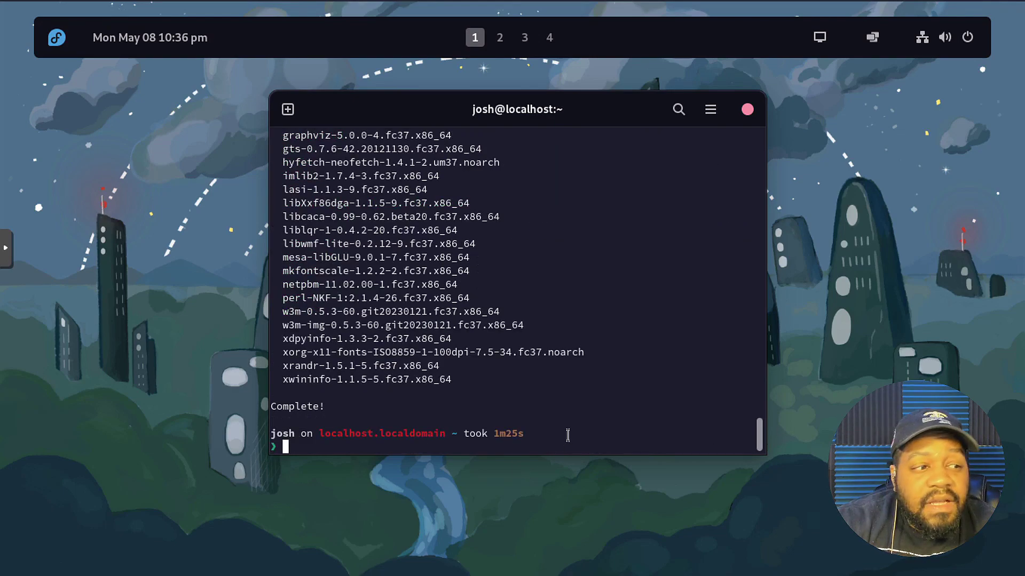
Step: Run 'neofetch' to show Ultramarine Linux 37, GNOME 43.4 and 1600MiB/7927MiB memory
type("neo")
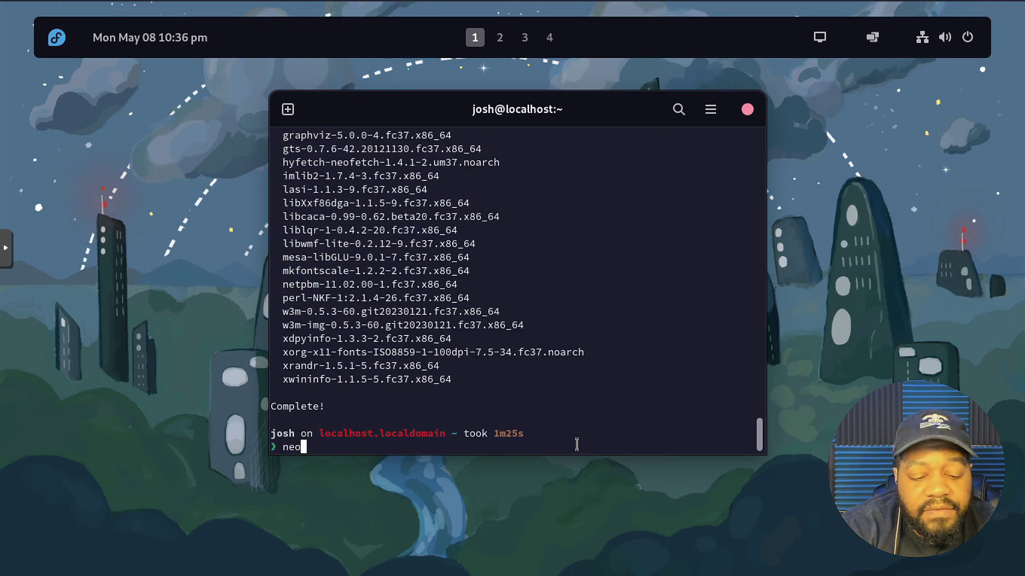
type("fetch")
key("Return")
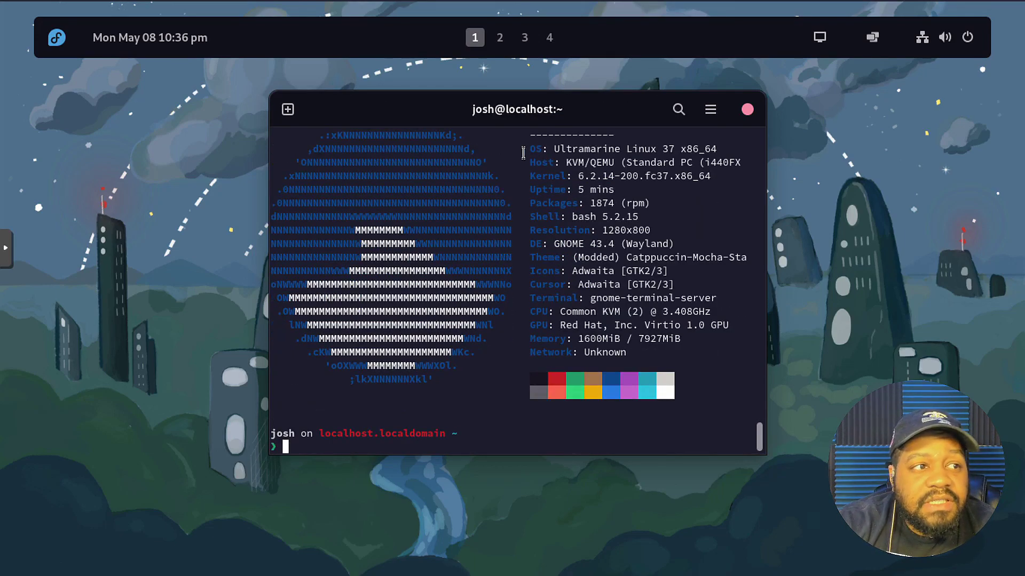
left_click_drag(524, 149, 757, 357)
left_click(666, 452)
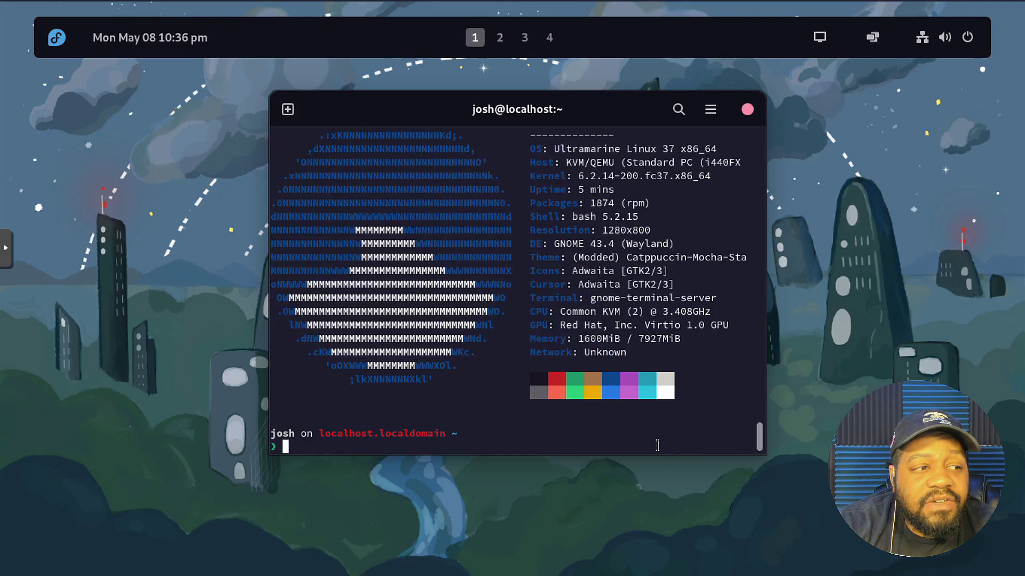